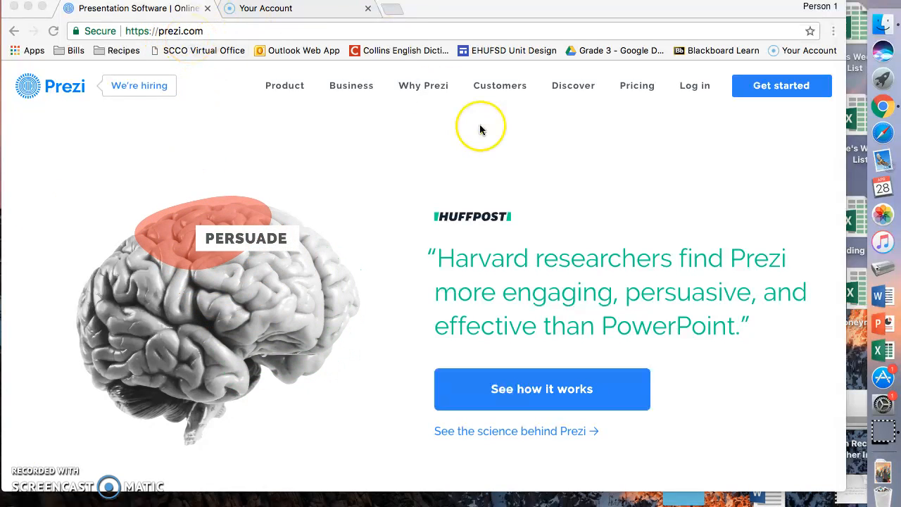
- Choose the free Basic plan from Prezi's pricing page, then switch to the log-in page
left_click(773, 87)
left_click(773, 88)
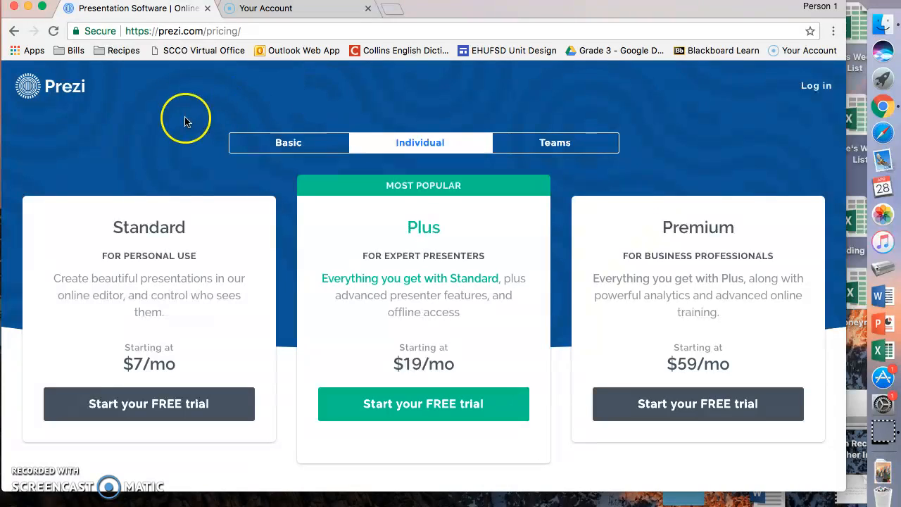
left_click(288, 145)
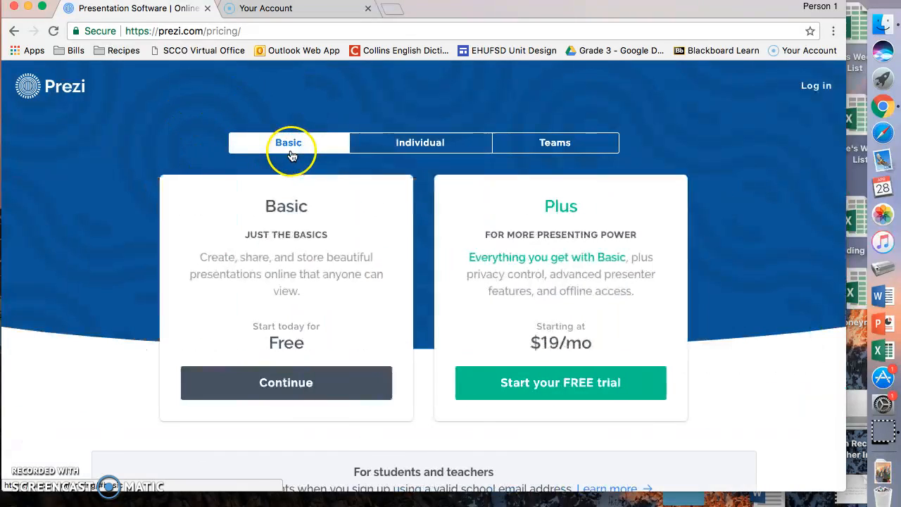
left_click(282, 382)
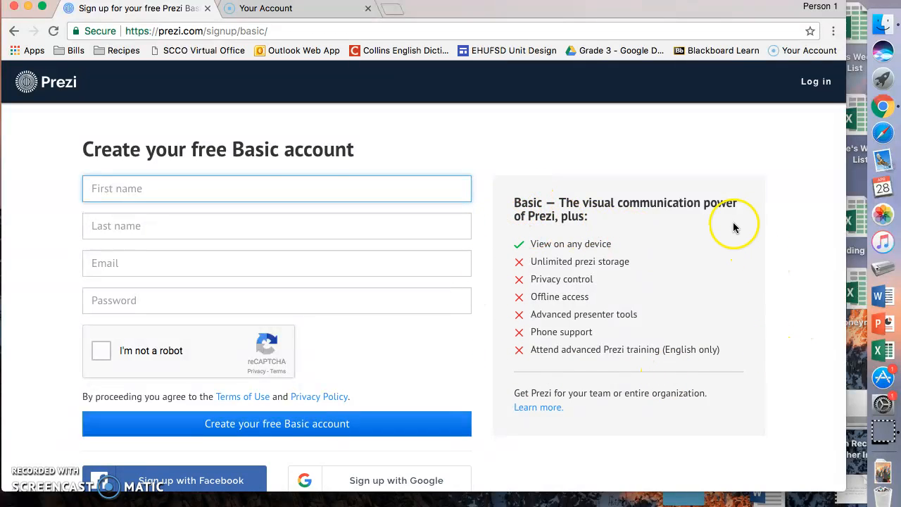
left_click(815, 83)
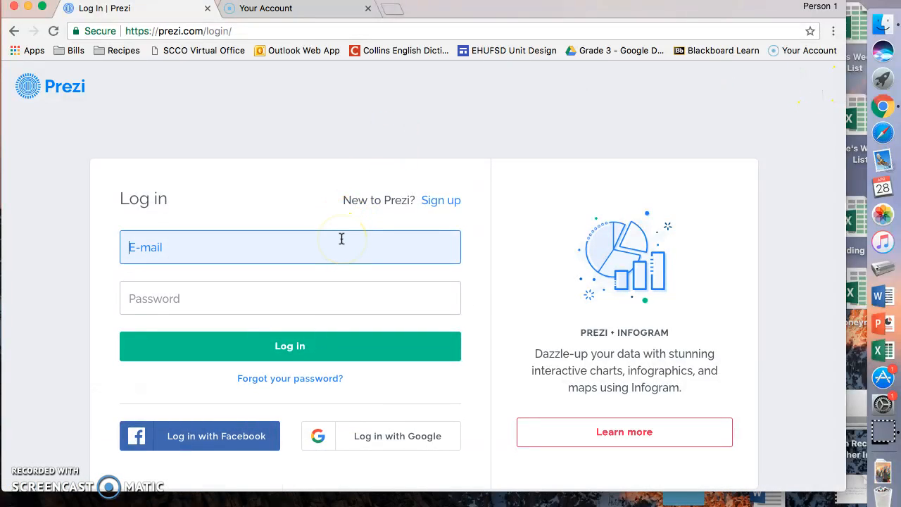
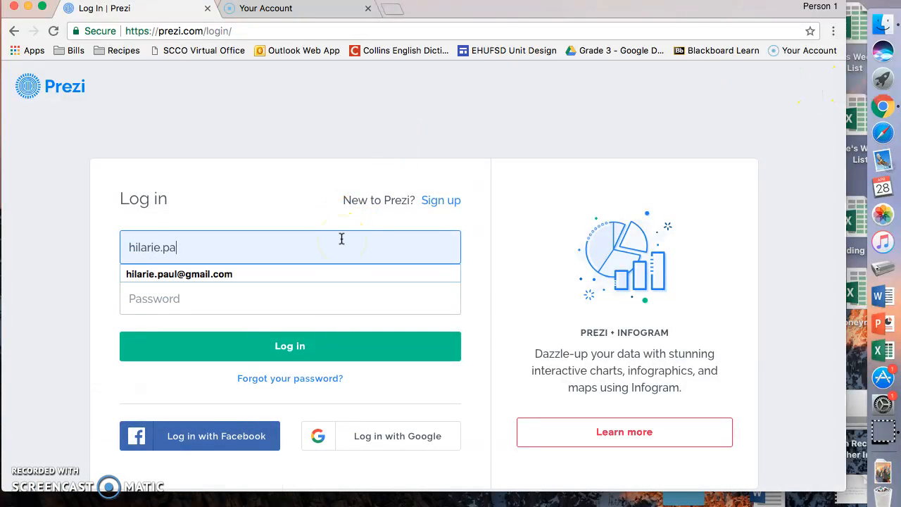
- Log in to Prezi with the saved e-mail address and the account password
key("Down")
key("Return")
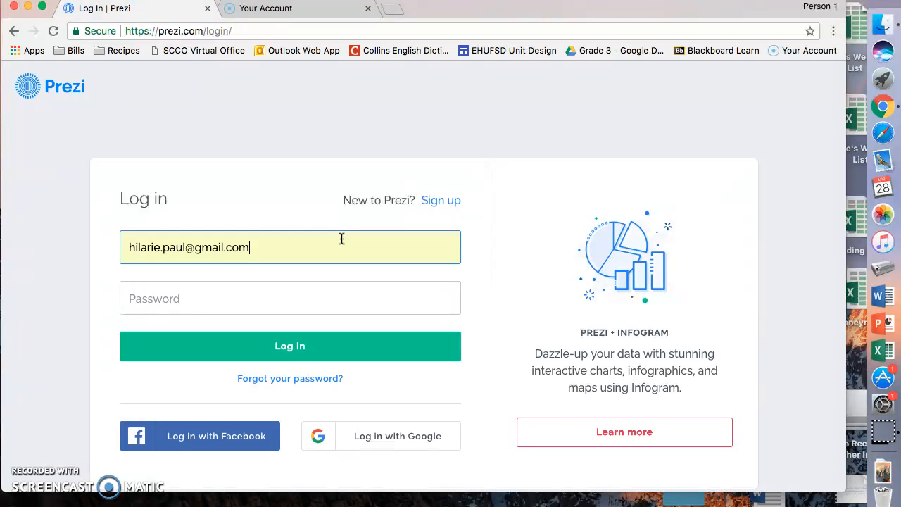
key("Tab")
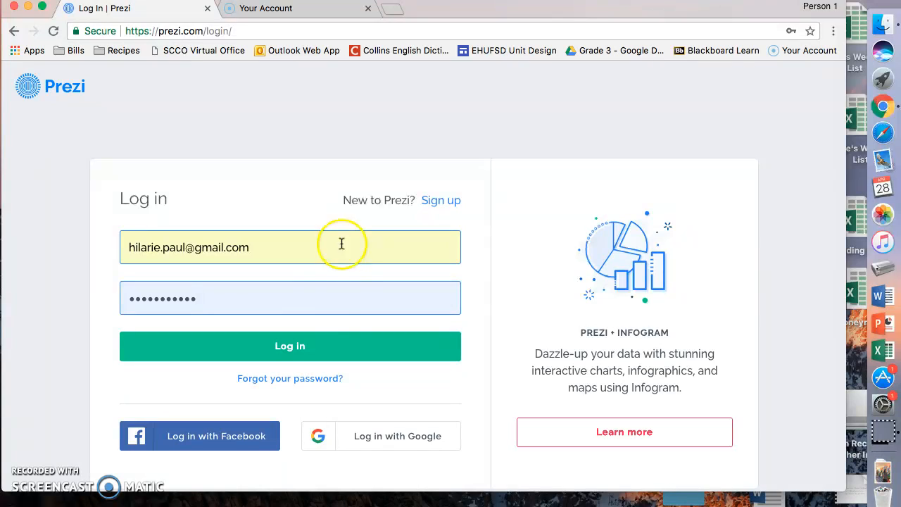
left_click(311, 356)
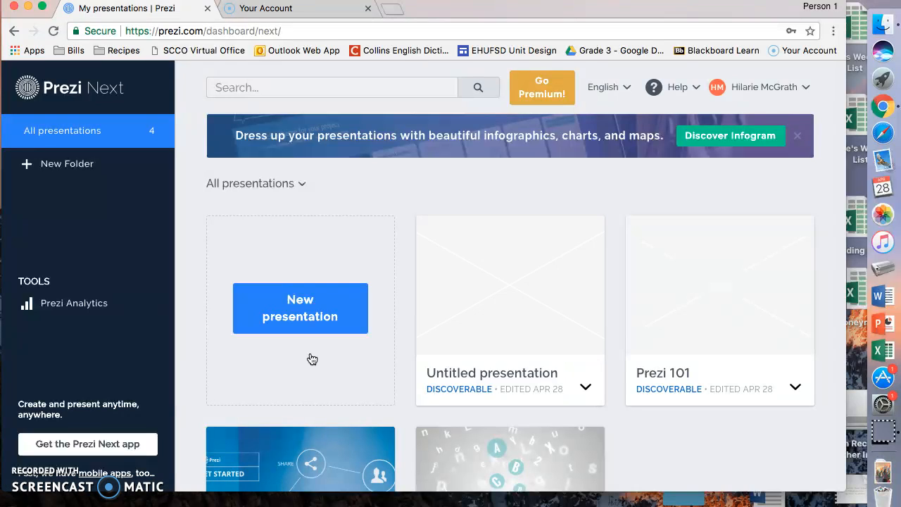
- Start a new presentation and browse template categories, ending on Education & Non-profit
left_click(323, 293)
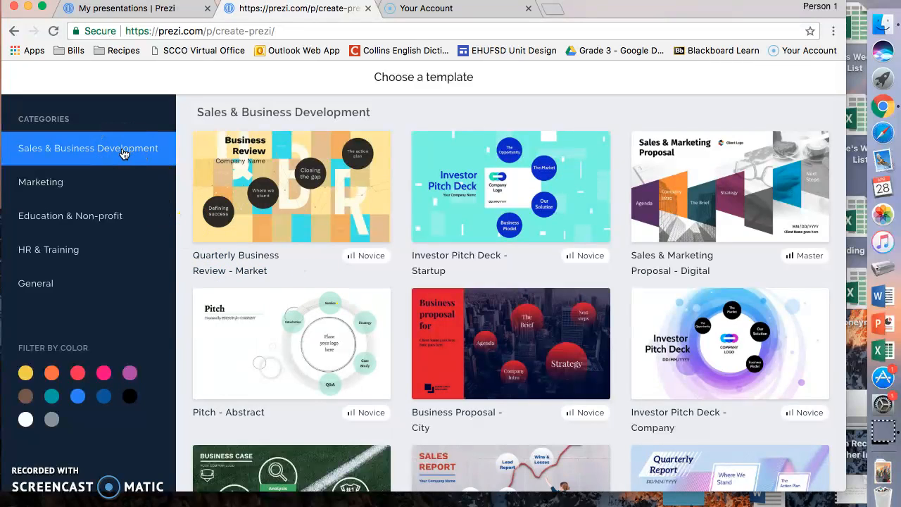
left_click(56, 184)
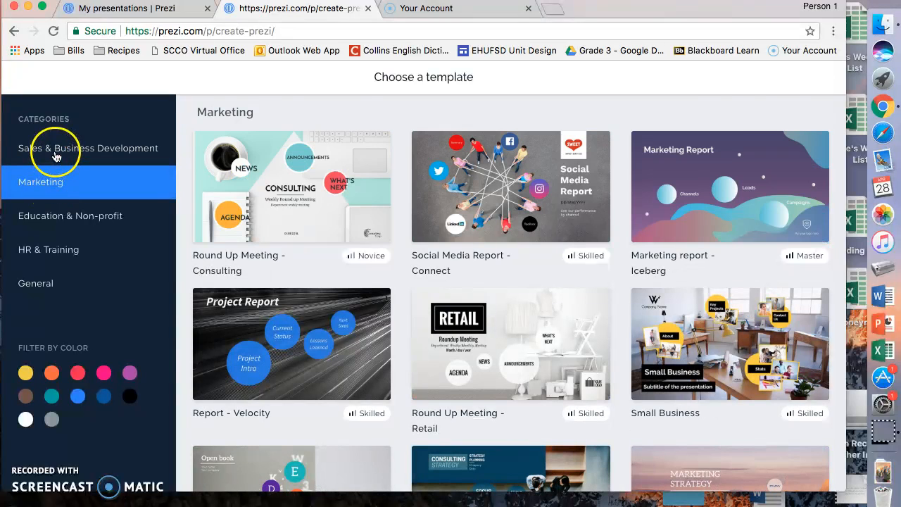
left_click(55, 150)
left_click(31, 248)
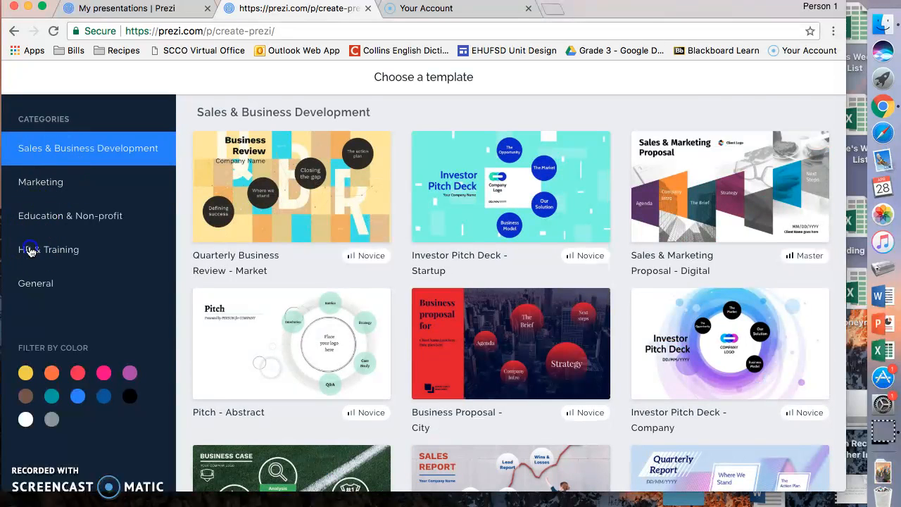
left_click(31, 283)
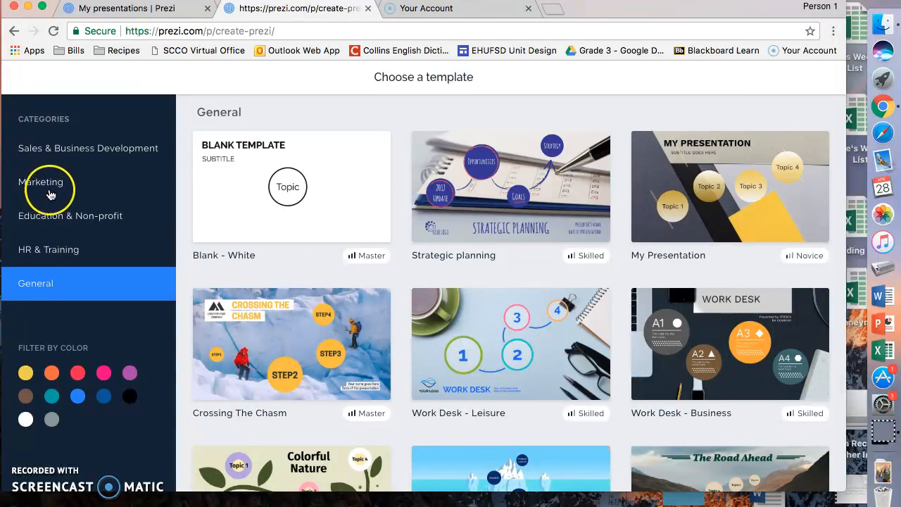
left_click(50, 220)
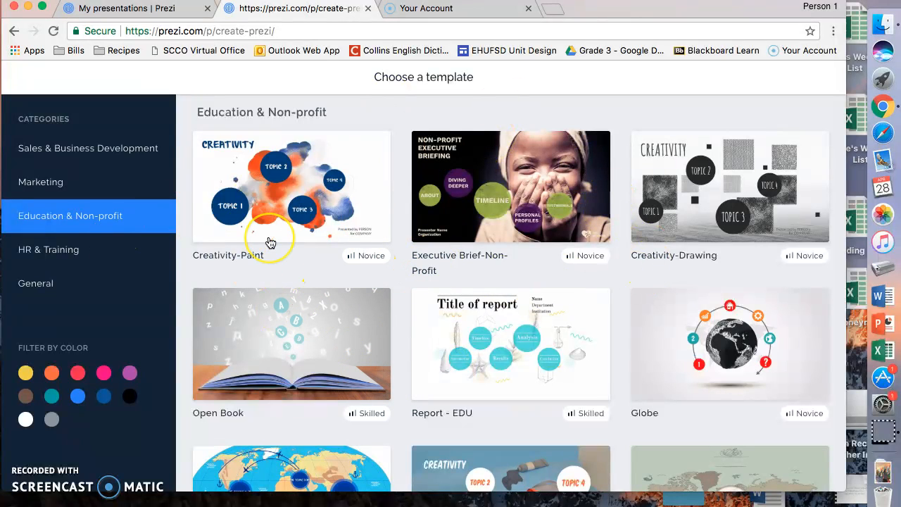
- Compare the Creativity-Paint and Creativity-Drawing previews, then create the presentation from Creativity-Paint
left_click(352, 200)
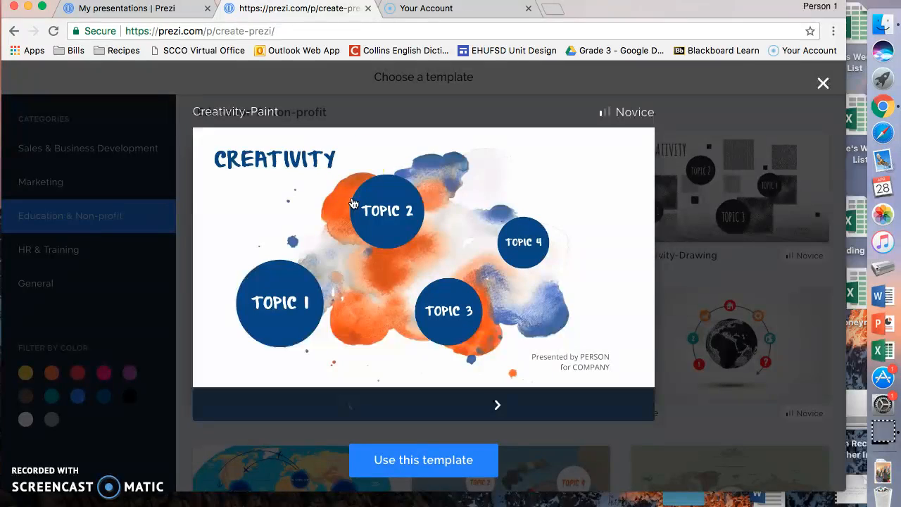
left_click(820, 85)
left_click(752, 163)
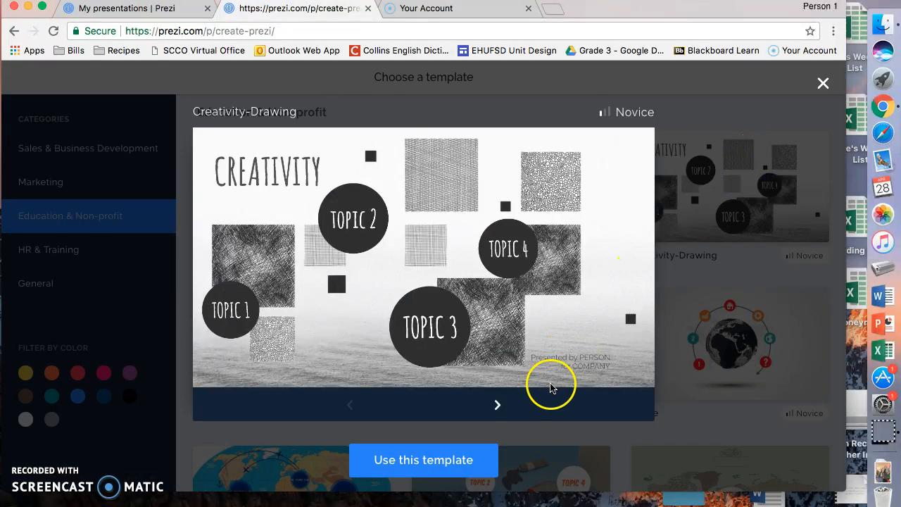
left_click(499, 403)
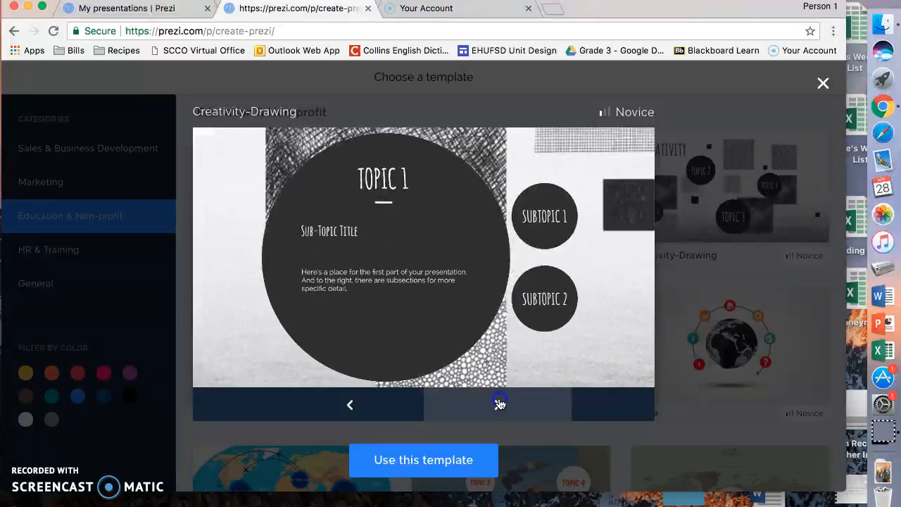
left_click(822, 84)
left_click(339, 166)
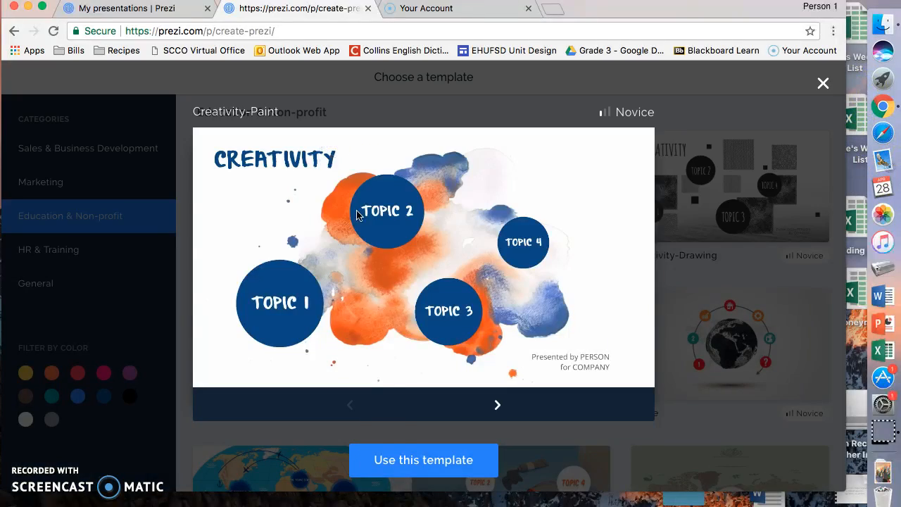
left_click(405, 463)
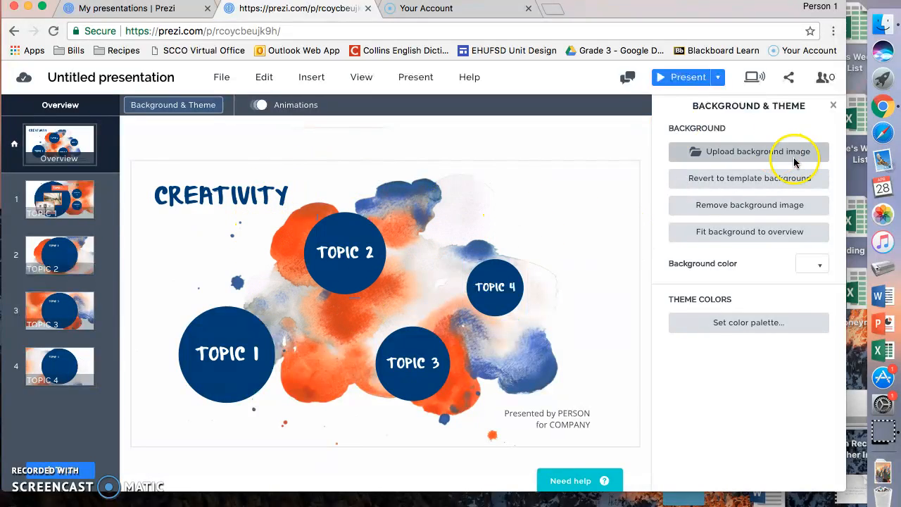
- Replace the watercolour background image with the uploaded Flowers.png rose image
left_click(740, 204)
left_click(734, 187)
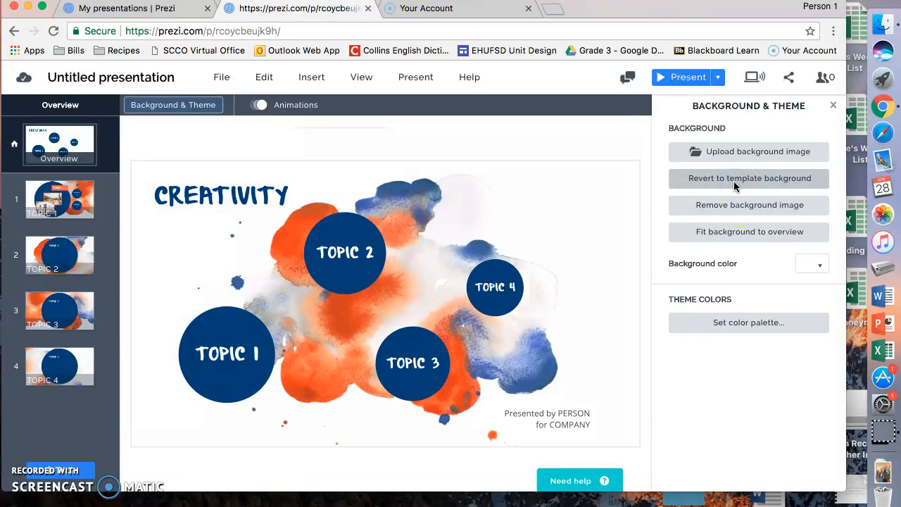
left_click(733, 150)
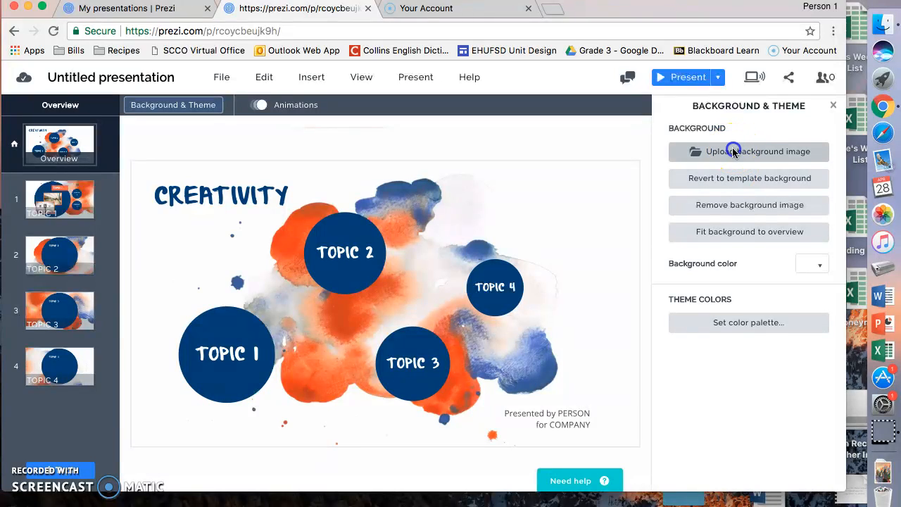
left_click(323, 102)
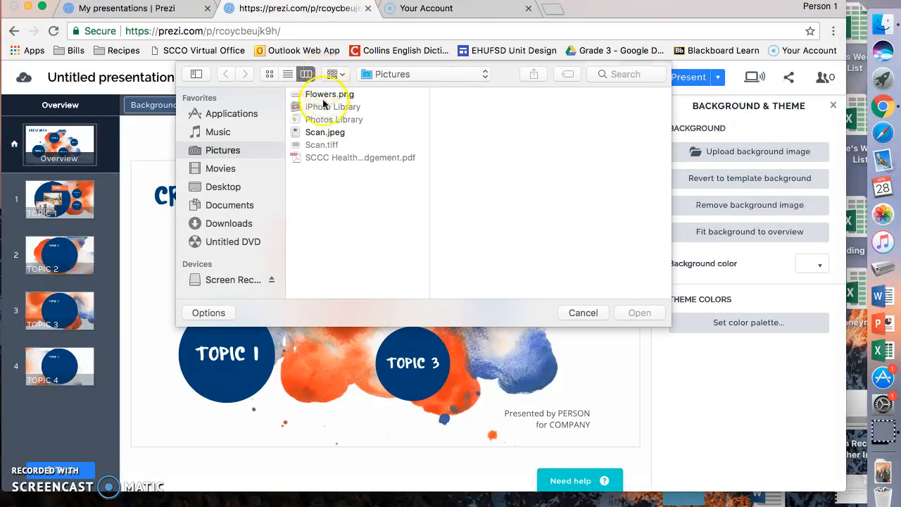
double_click(326, 95)
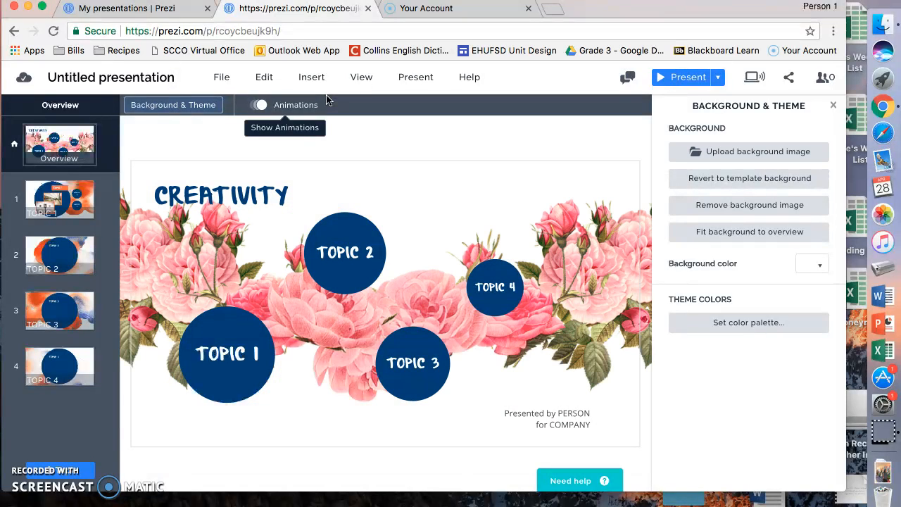
- Set the background colour to a taupe gradient
left_click(820, 265)
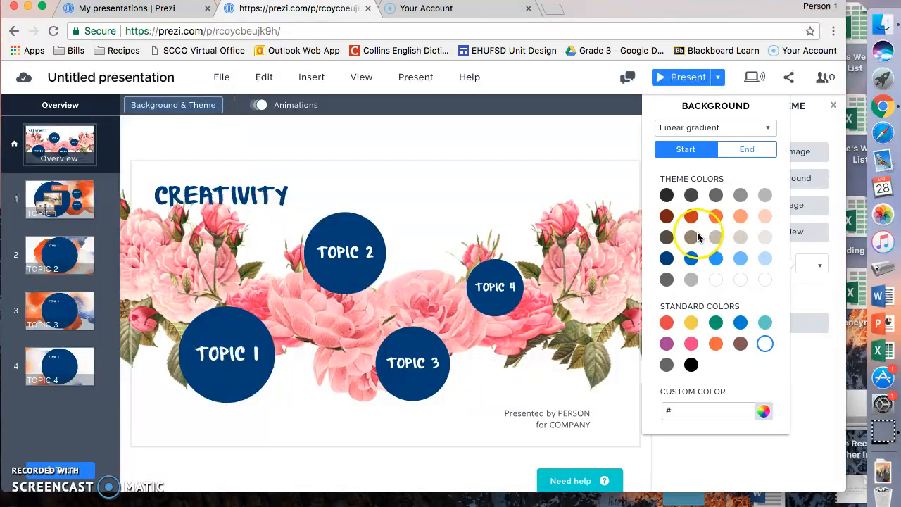
left_click(695, 237)
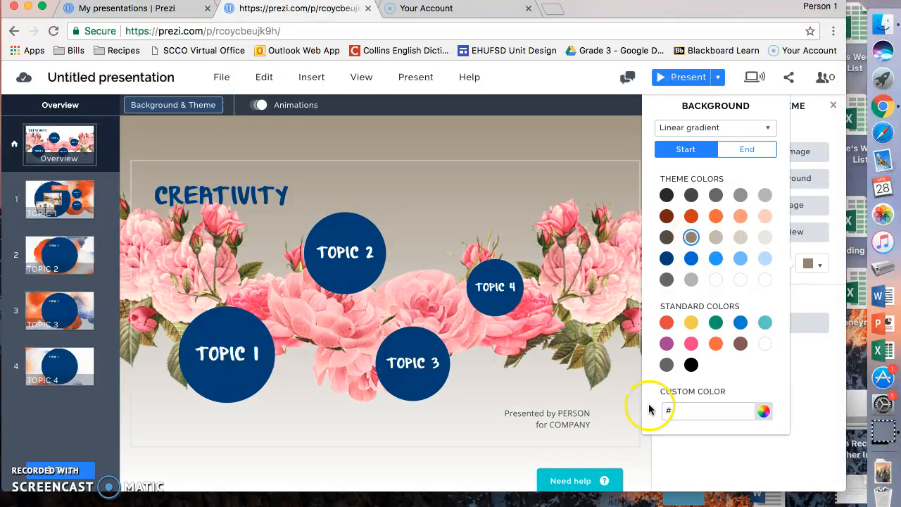
left_click(580, 395)
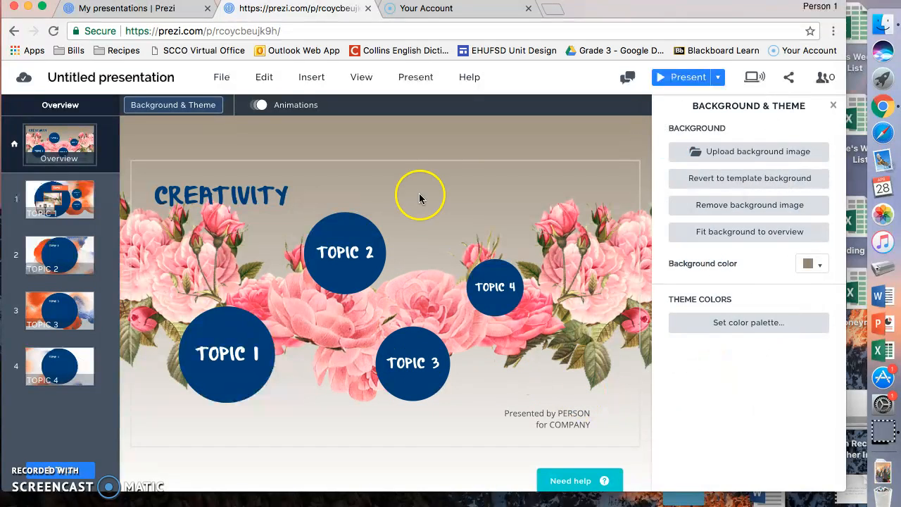
- Change the CREATIVITY title text to Prezi 101
left_click(834, 106)
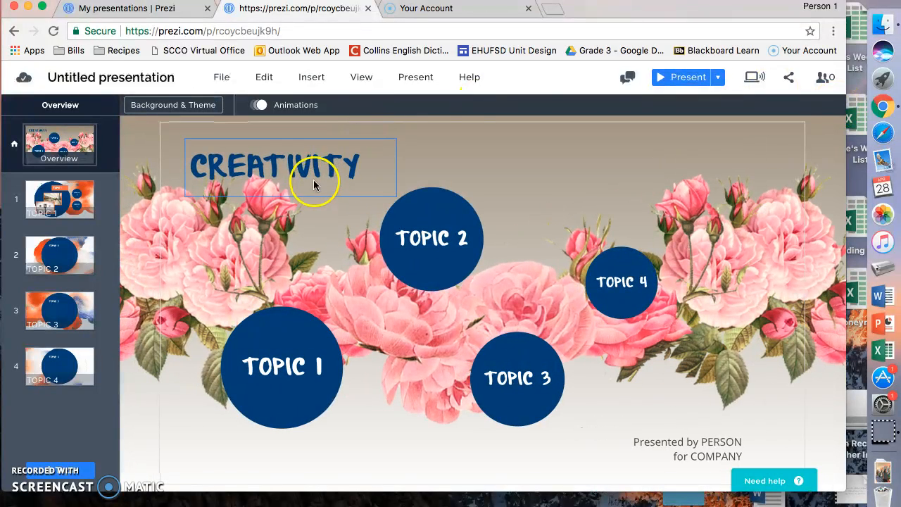
left_click(316, 179)
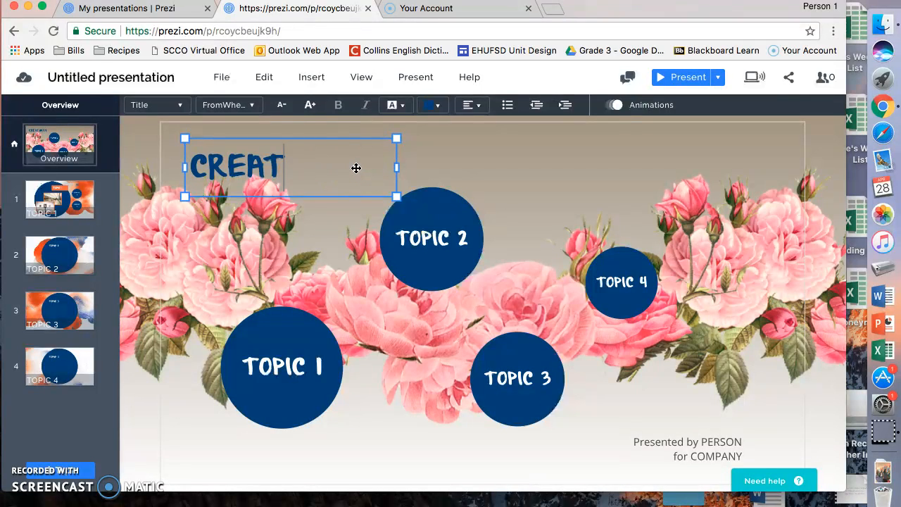
type("Pre")
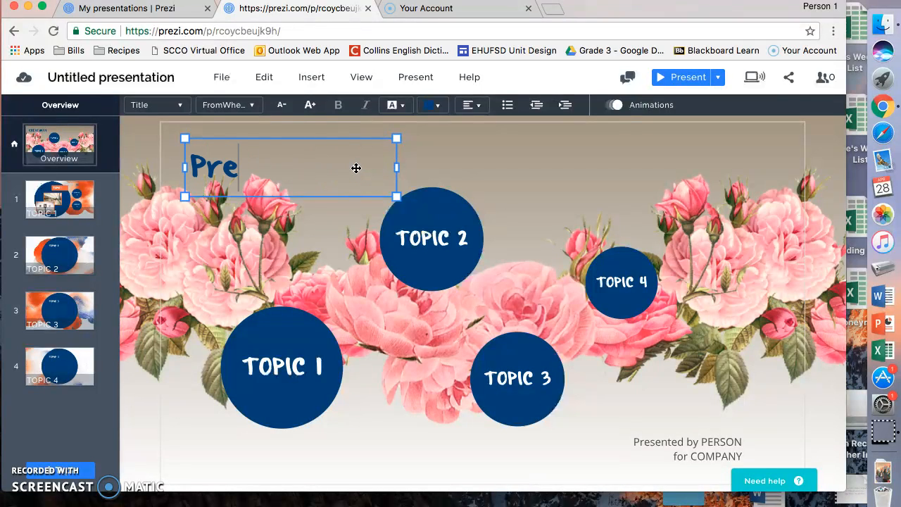
type("zi 101")
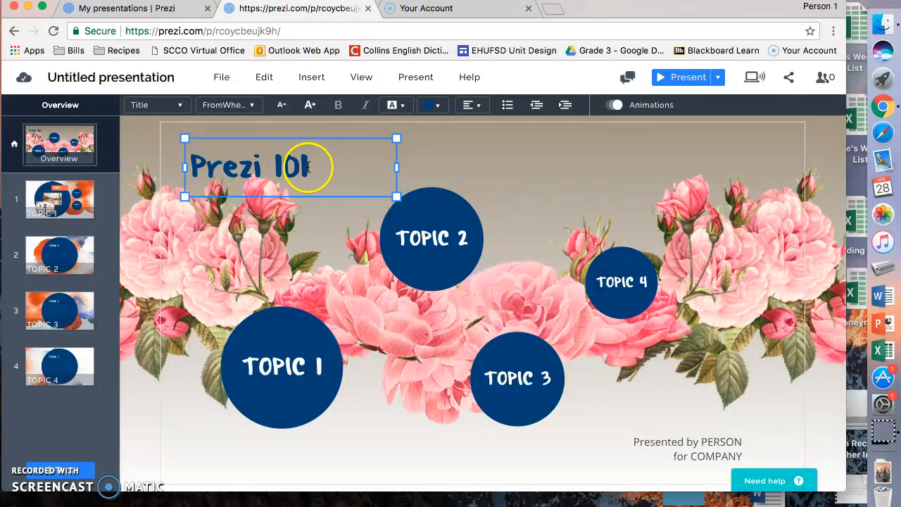
left_click_drag(303, 166, 185, 158)
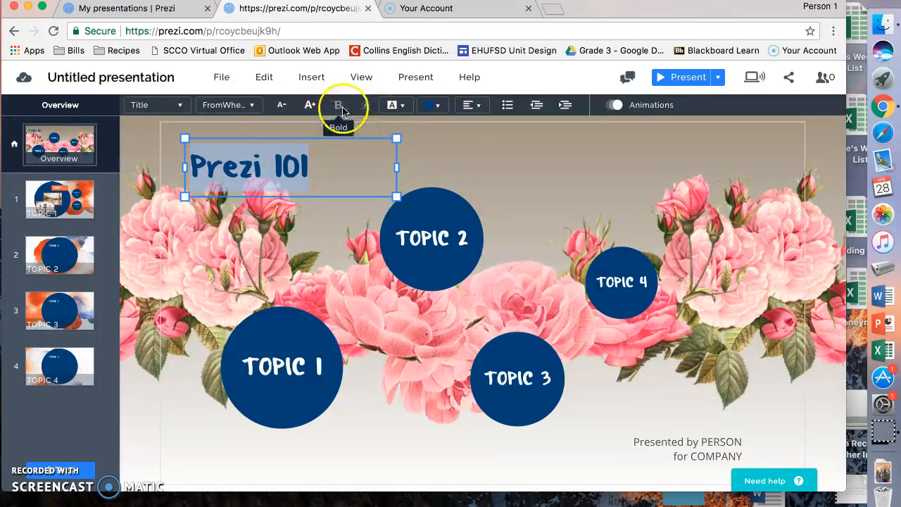
- Enlarge the Prezi 101 title and give it an orange box with yellow lettering
left_click(251, 105)
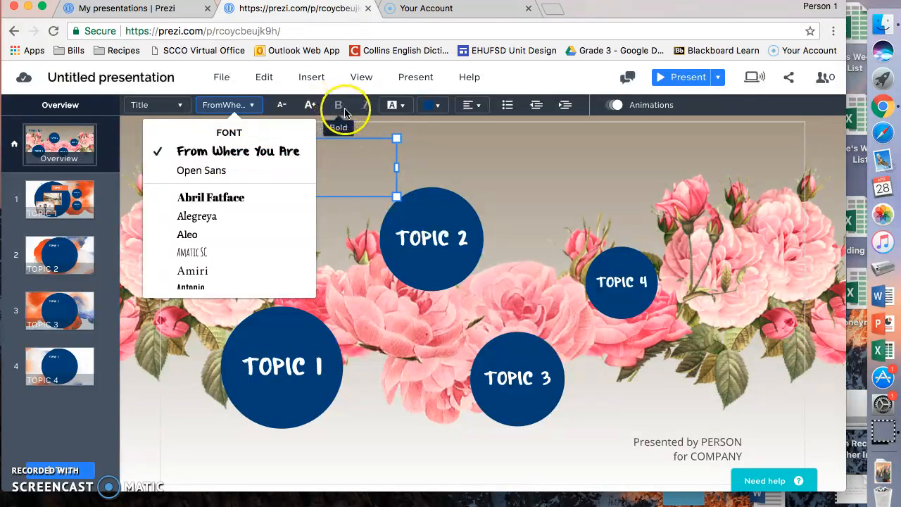
left_click(310, 105)
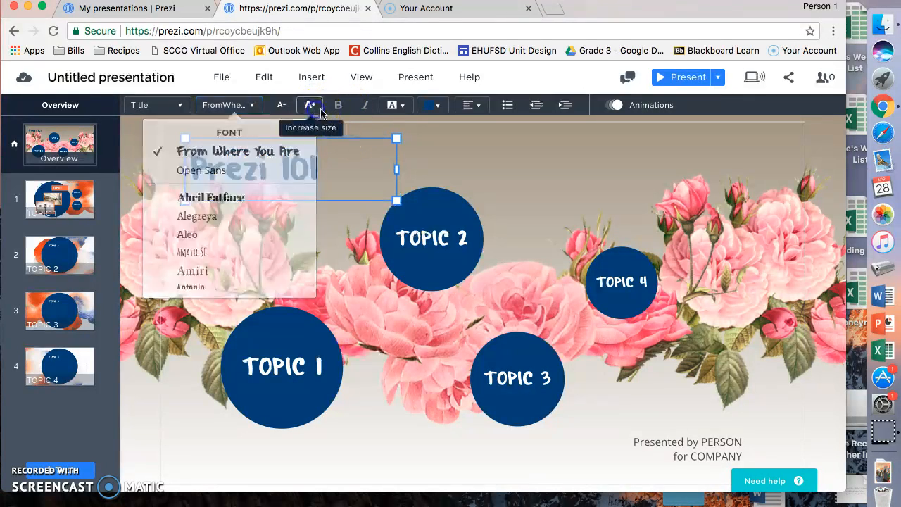
left_click(371, 112)
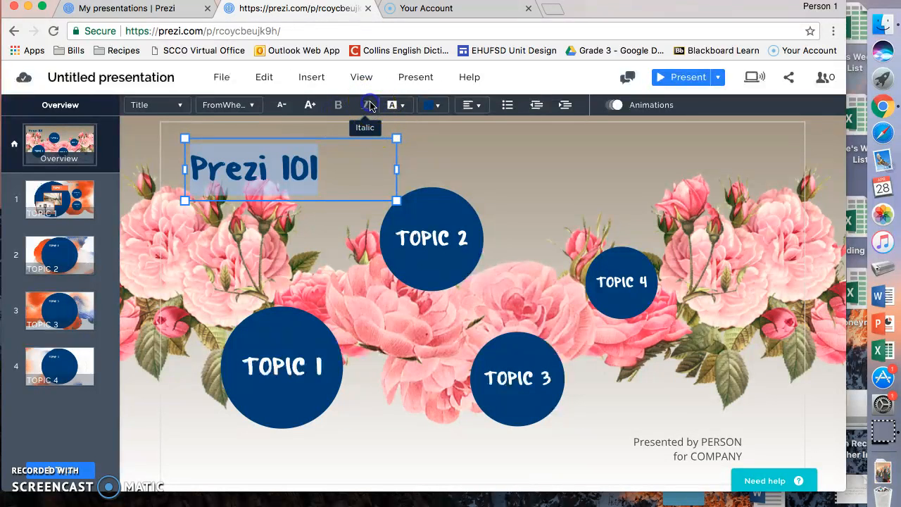
left_click(394, 107)
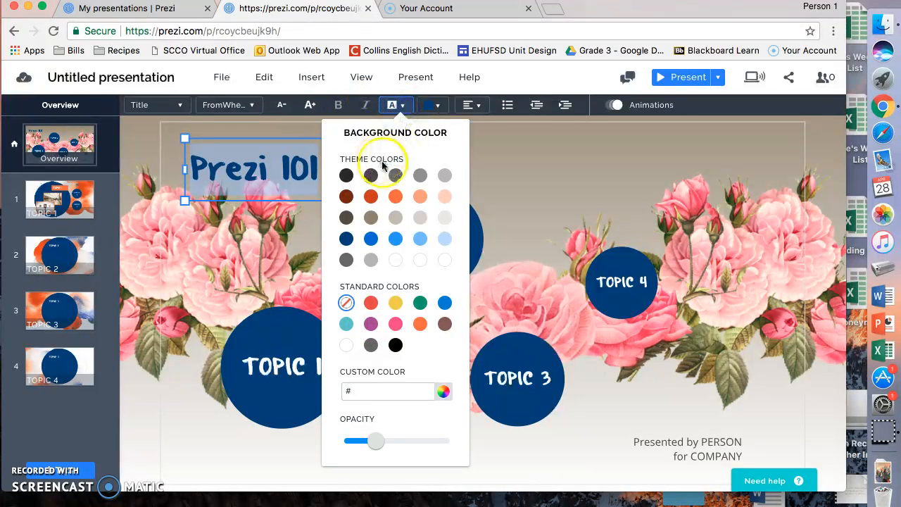
left_click(396, 196)
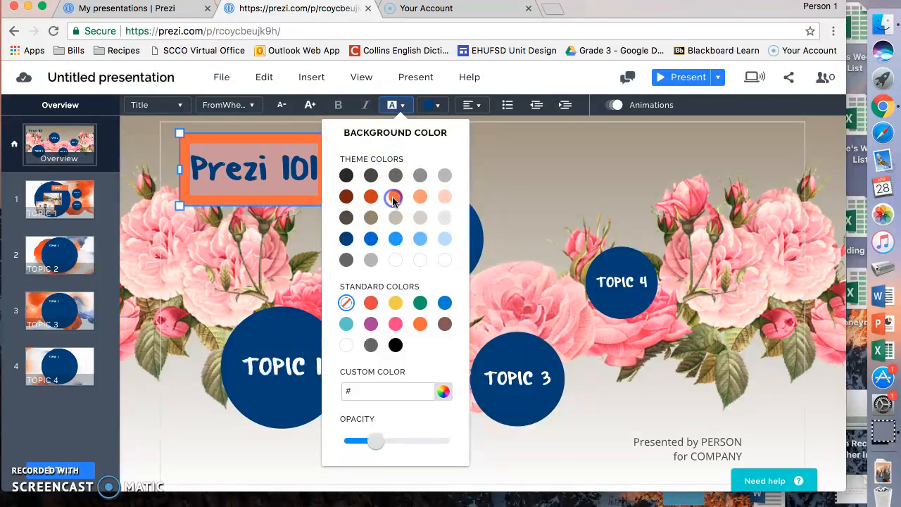
left_click(435, 105)
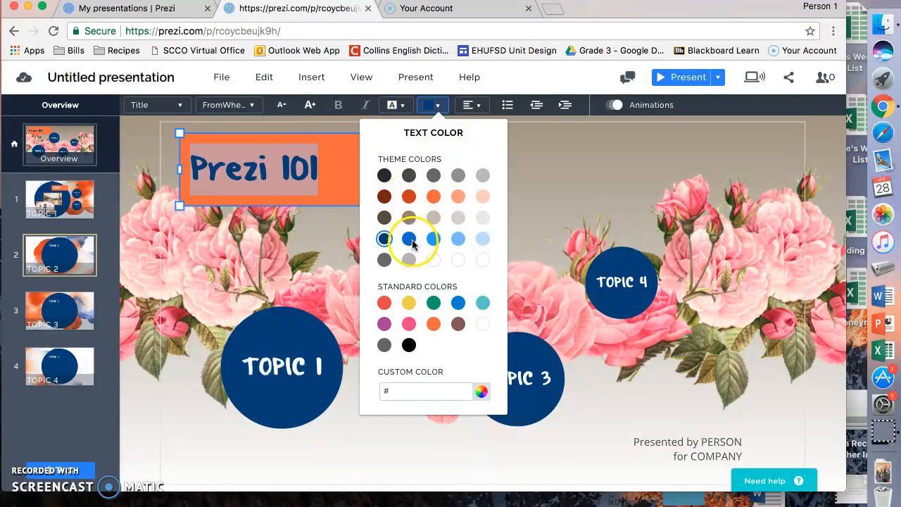
left_click(409, 302)
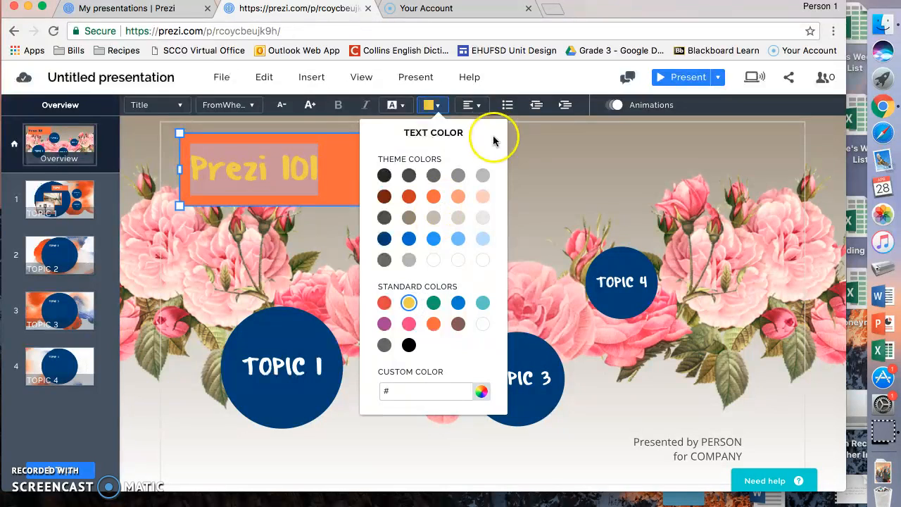
left_click(630, 106)
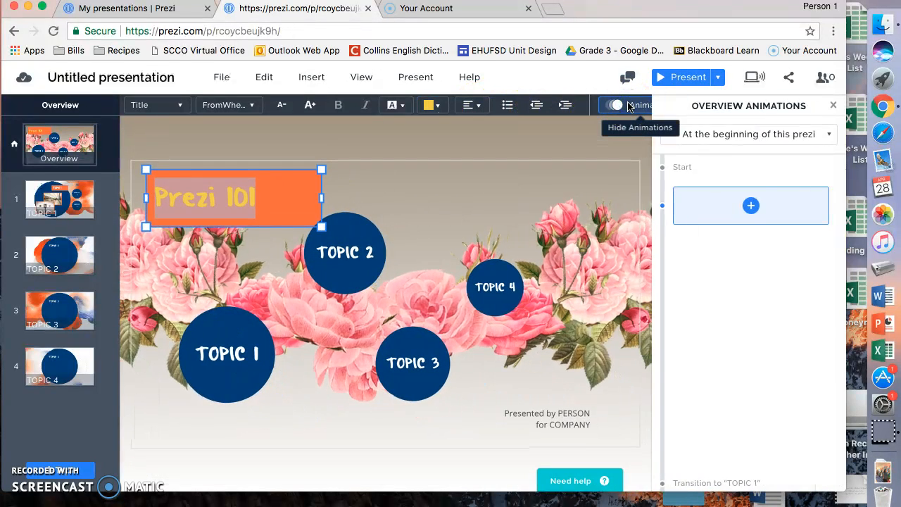
- Add overview animation steps: zoom to the Prezi 101 title, then zoom out to overview
left_click(749, 202)
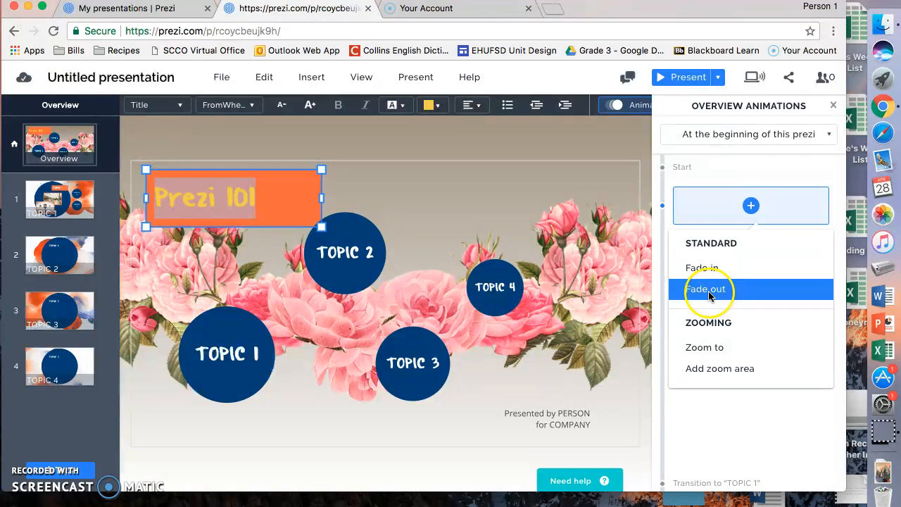
left_click(702, 347)
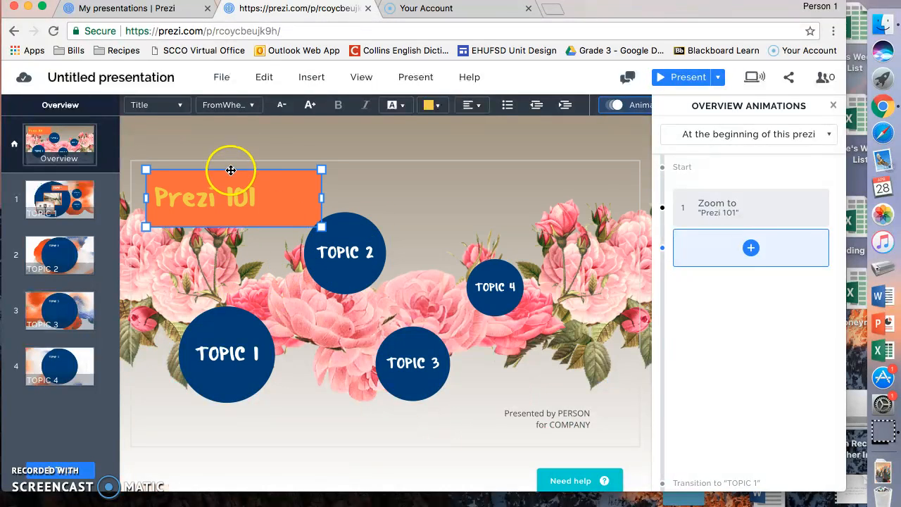
left_click(751, 249)
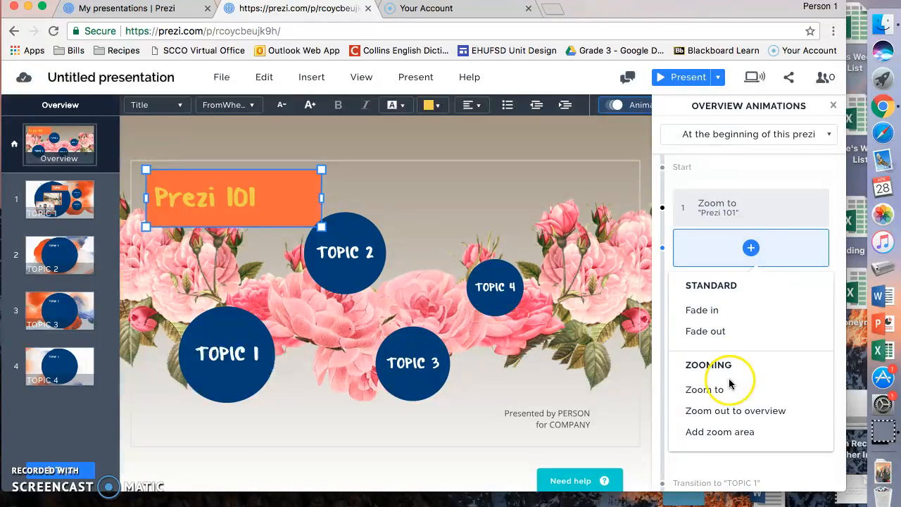
left_click(738, 412)
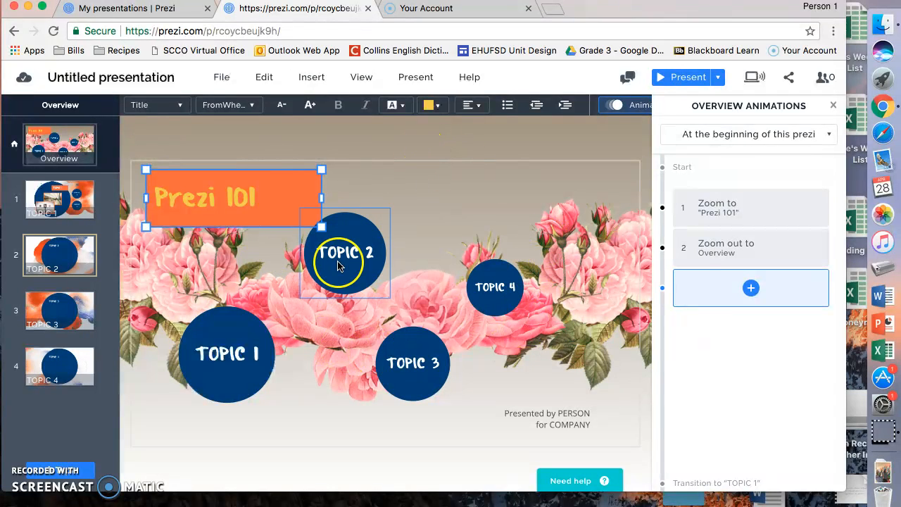
left_click(577, 424)
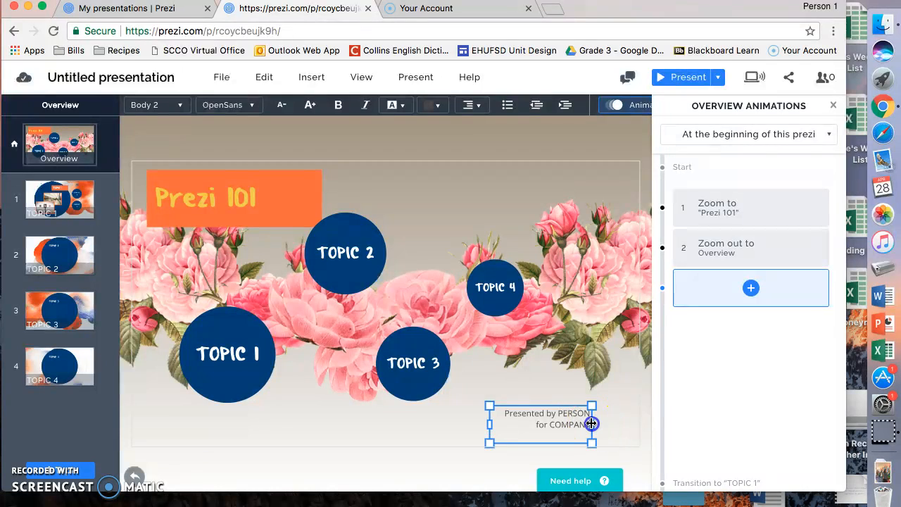
- Widen the credit box, replace PERSON for COMPANY with the presenter's full name, and bold it
left_click_drag(593, 424, 632, 421)
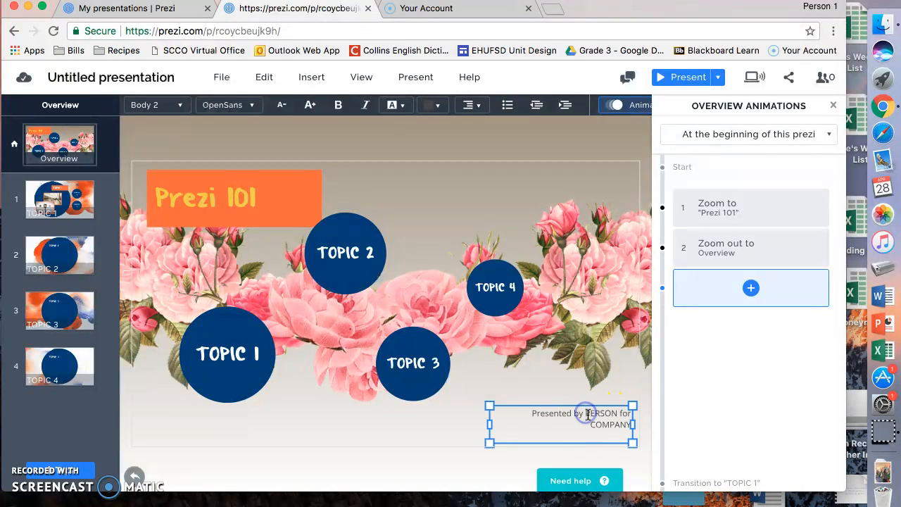
left_click_drag(606, 418, 627, 427)
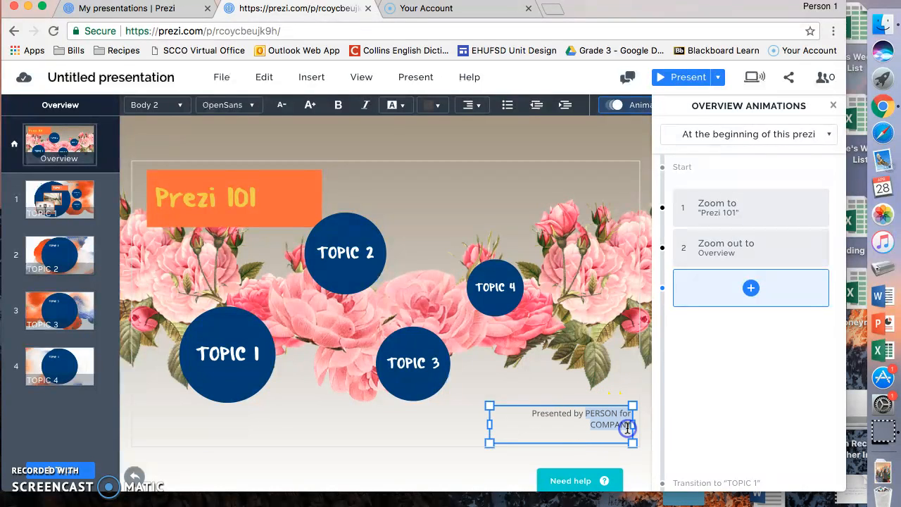
type("Y")
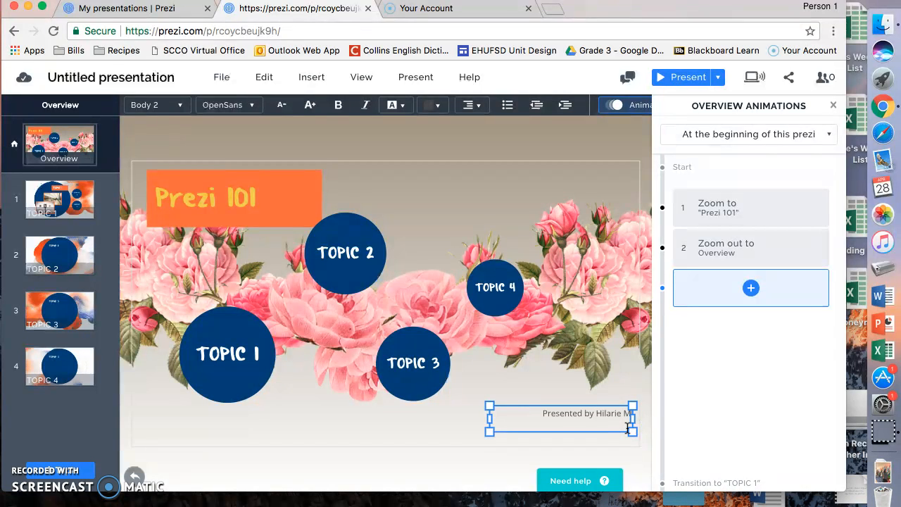
type("ilarie McGrath")
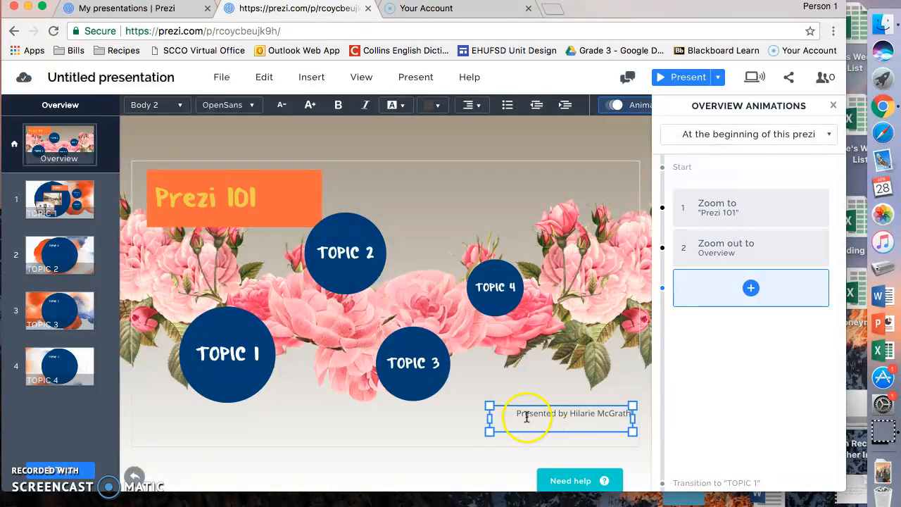
left_click_drag(565, 417, 628, 427)
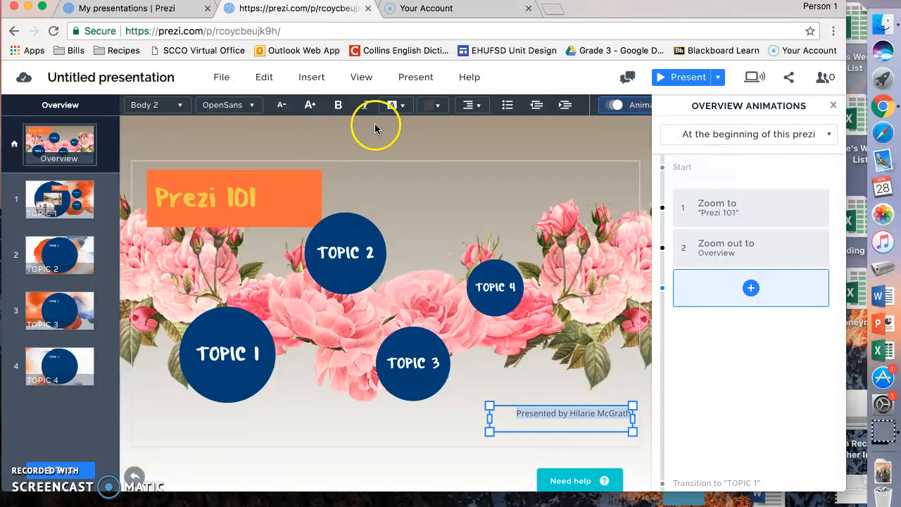
left_click(338, 105)
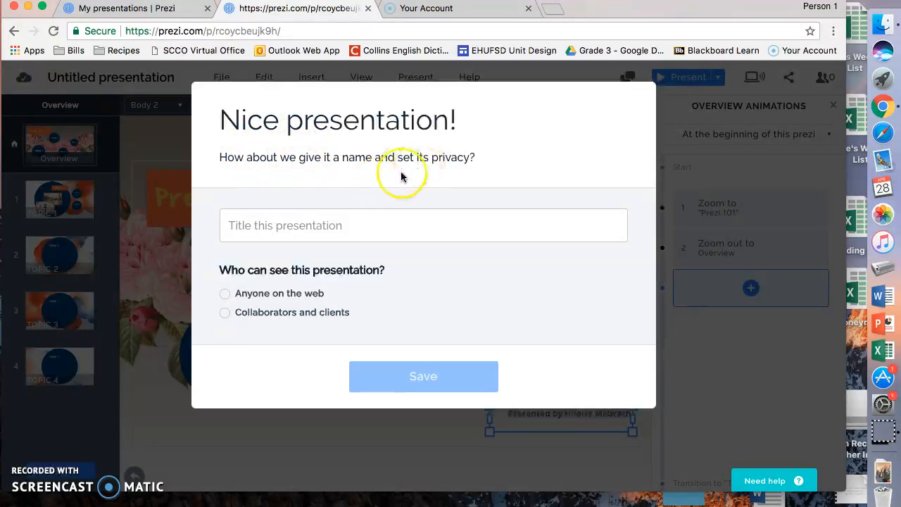
- Title the presentation Prezi 101, make it visible to anyone on the web, and save
left_click(345, 226)
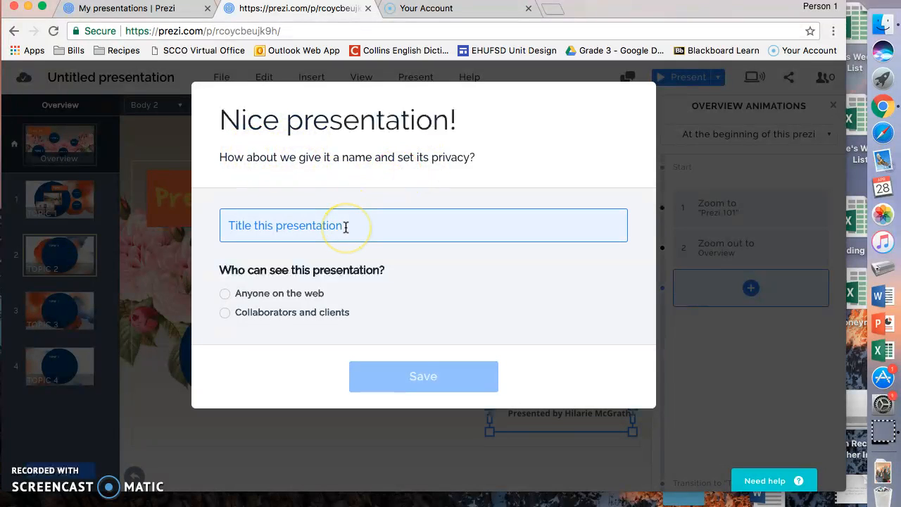
type("Prezi 101")
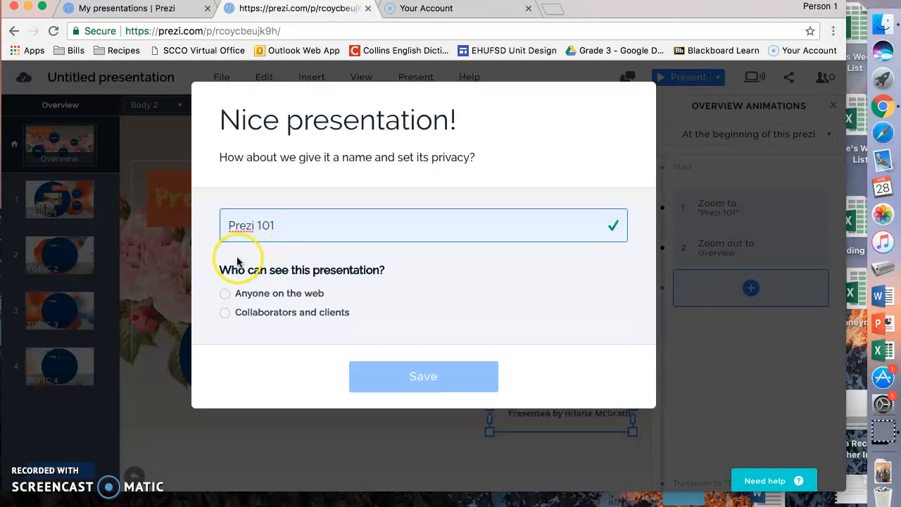
left_click(225, 295)
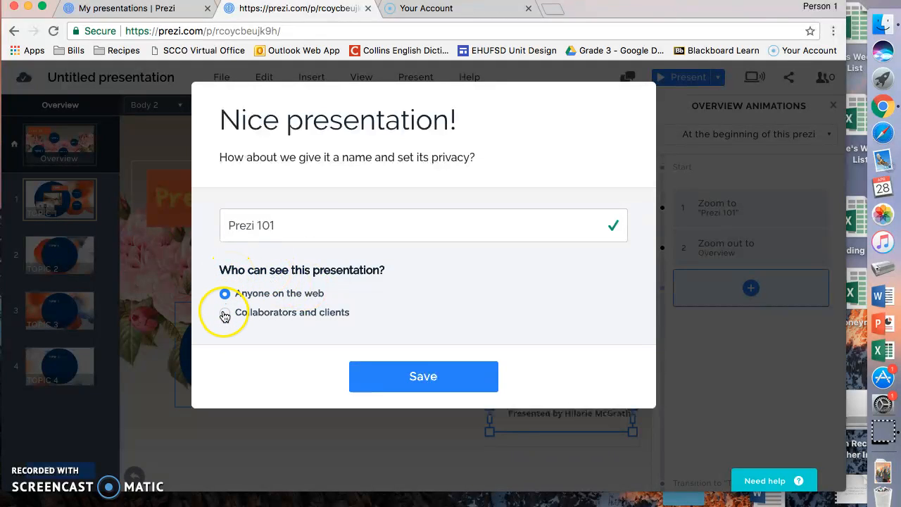
left_click(301, 234)
left_click(258, 274)
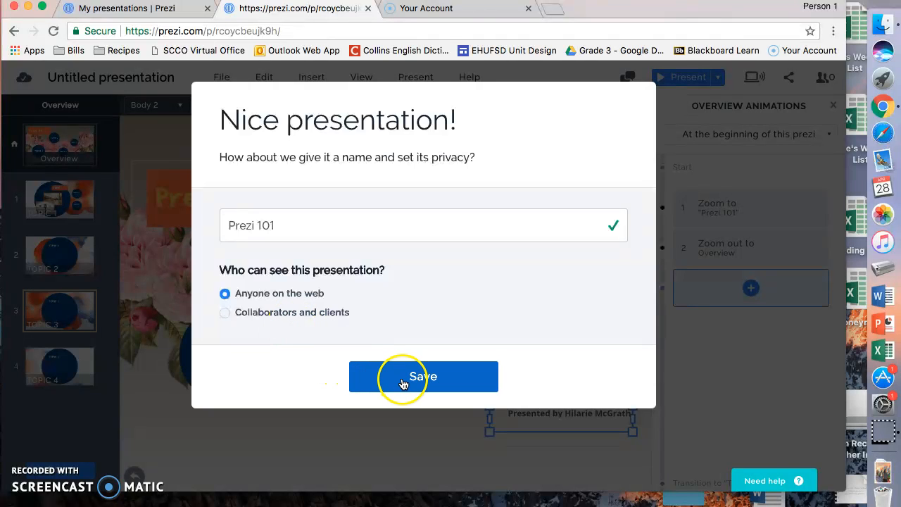
left_click(404, 384)
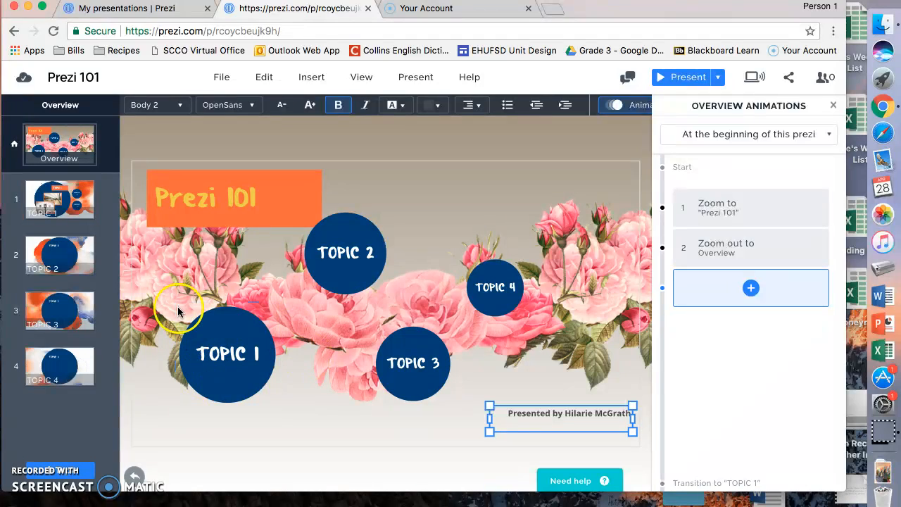
left_click(201, 331)
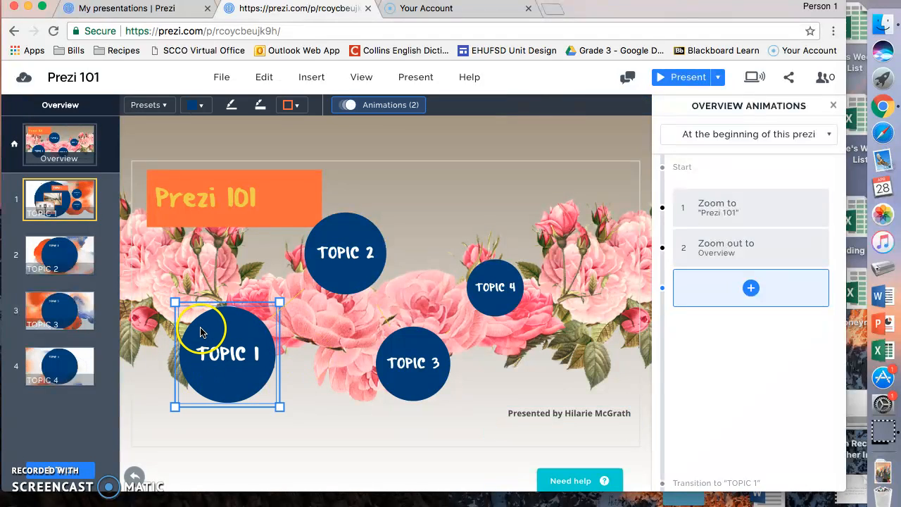
left_click(344, 257)
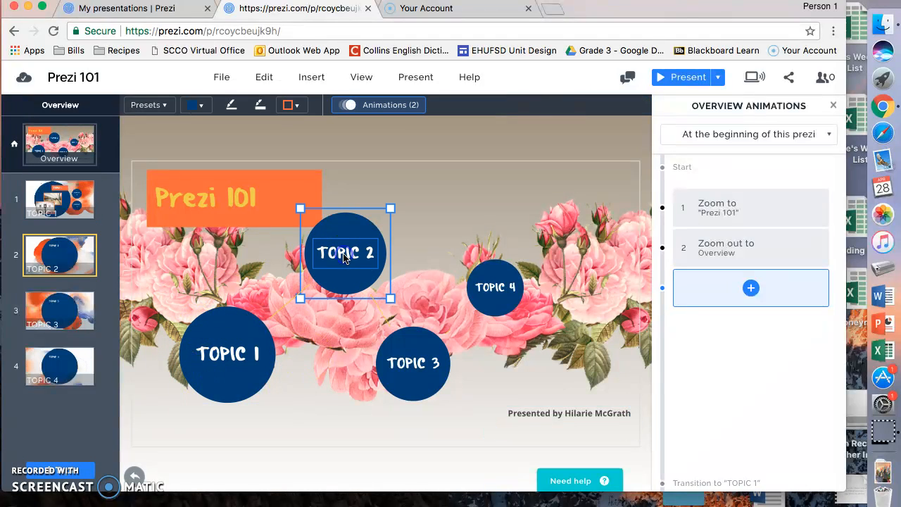
left_click(407, 364)
left_click(501, 303)
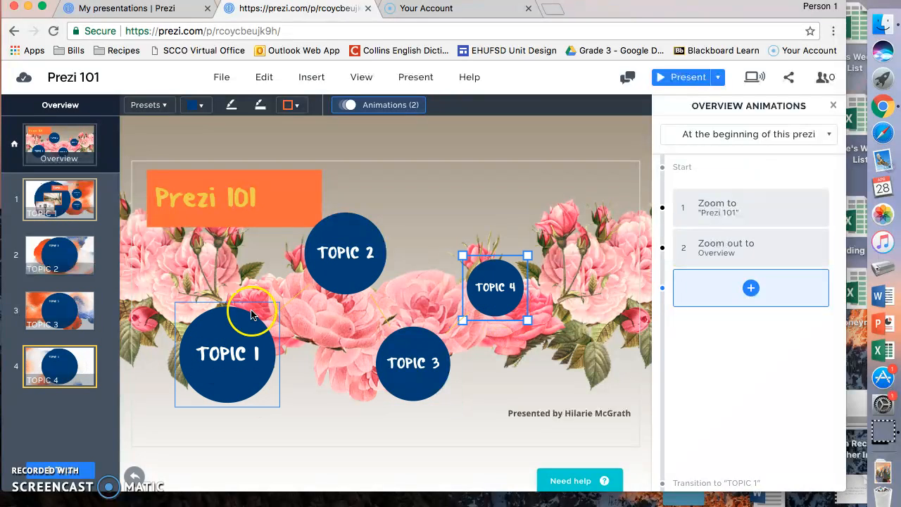
left_click(223, 379)
left_click(220, 380)
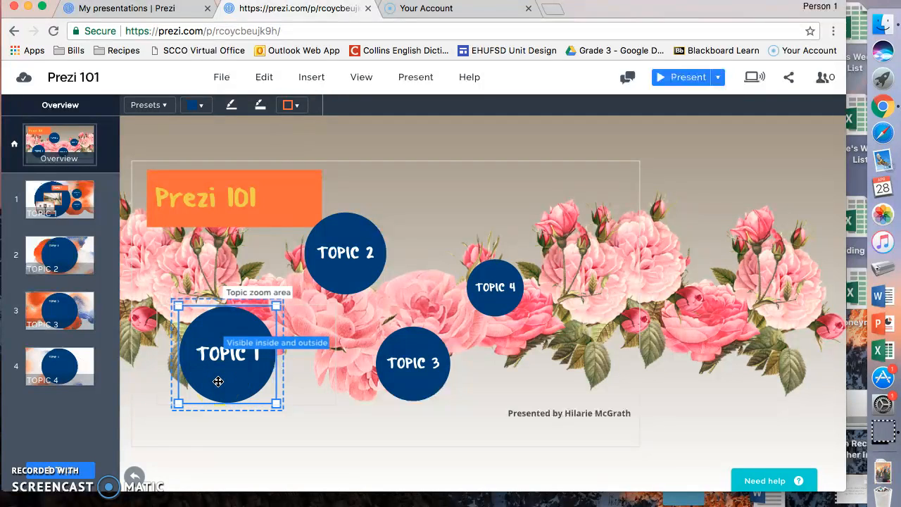
left_click(60, 197)
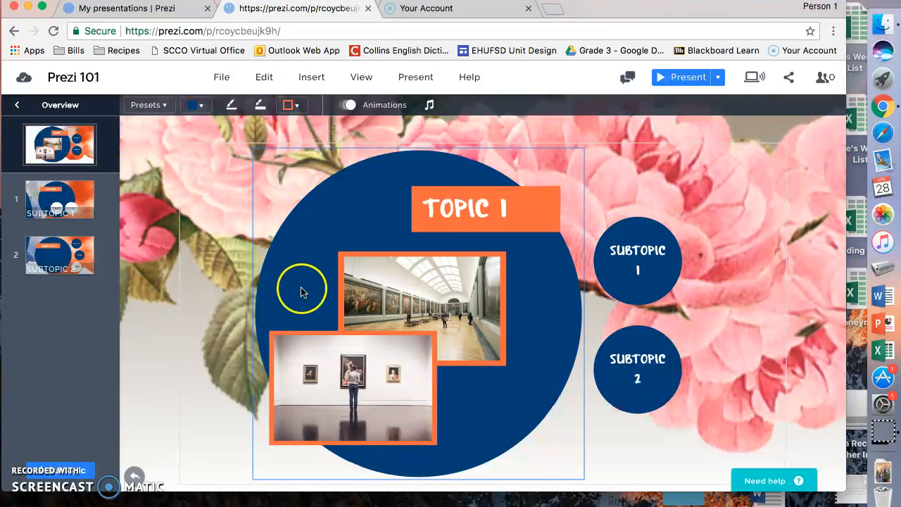
left_click(641, 271)
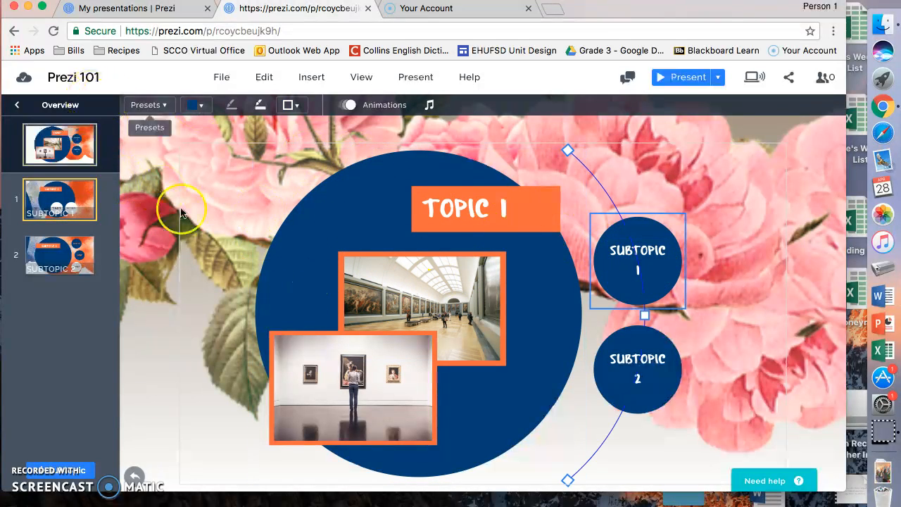
left_click(57, 226)
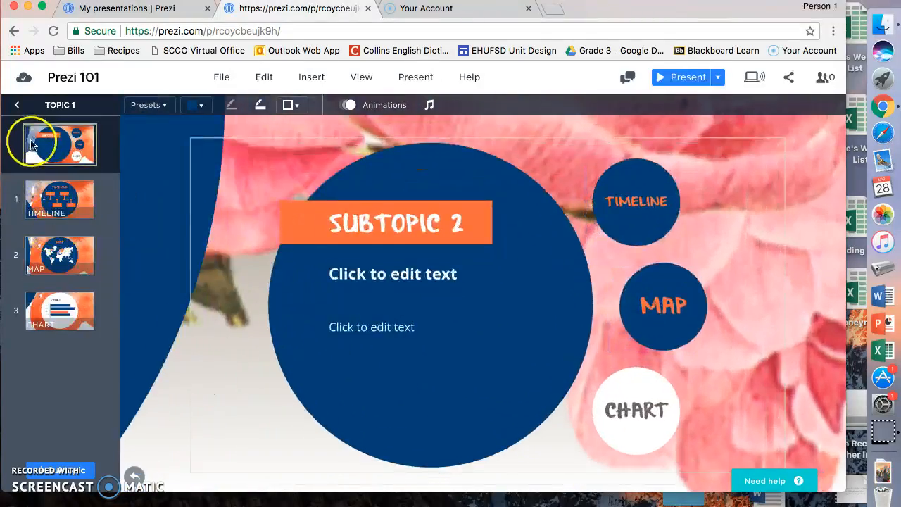
left_click(16, 108)
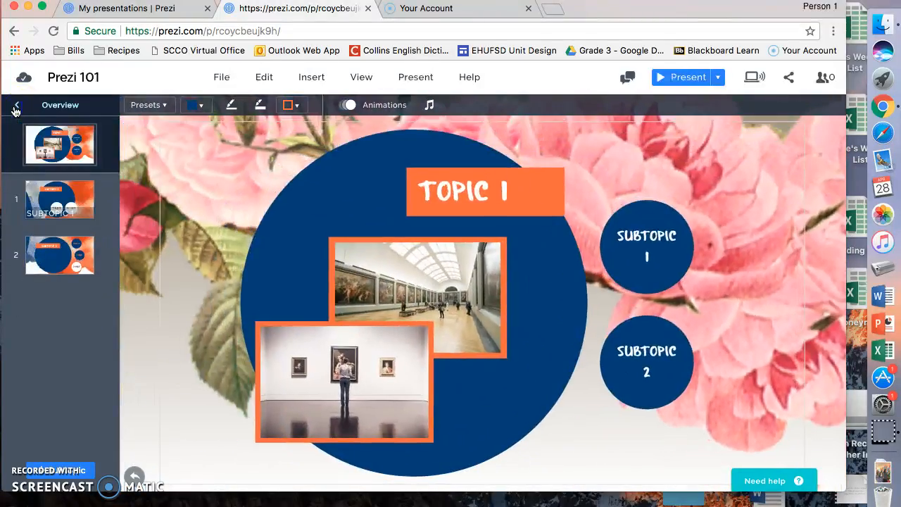
left_click(15, 110)
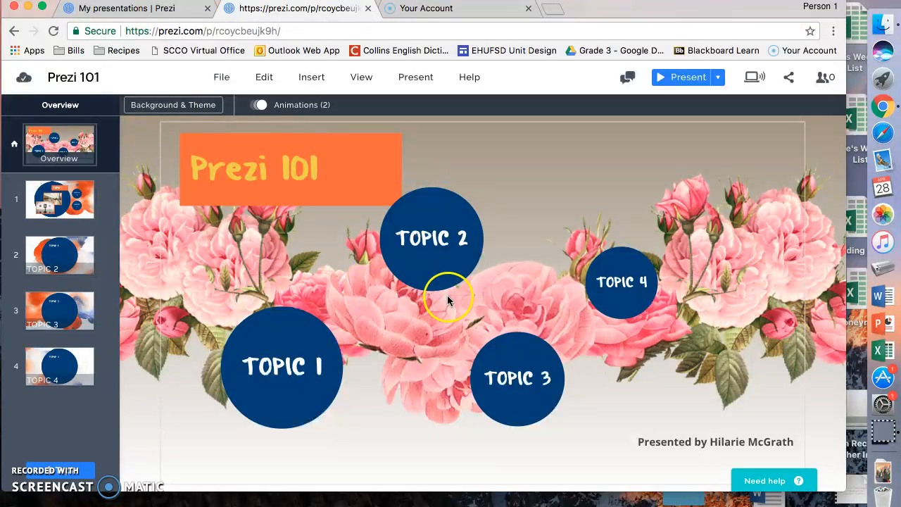
- Relabel the Topic 1 circle as Slide 1 and delete the Topic 2 circle
left_click(296, 366)
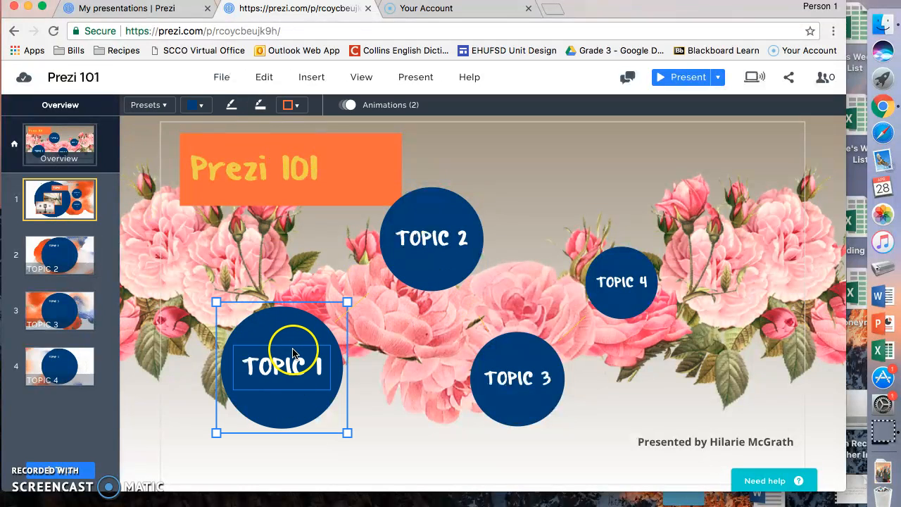
left_click(293, 350)
left_click(323, 366)
key("BackSpace")
key("BackSpace")
key("BackSpace")
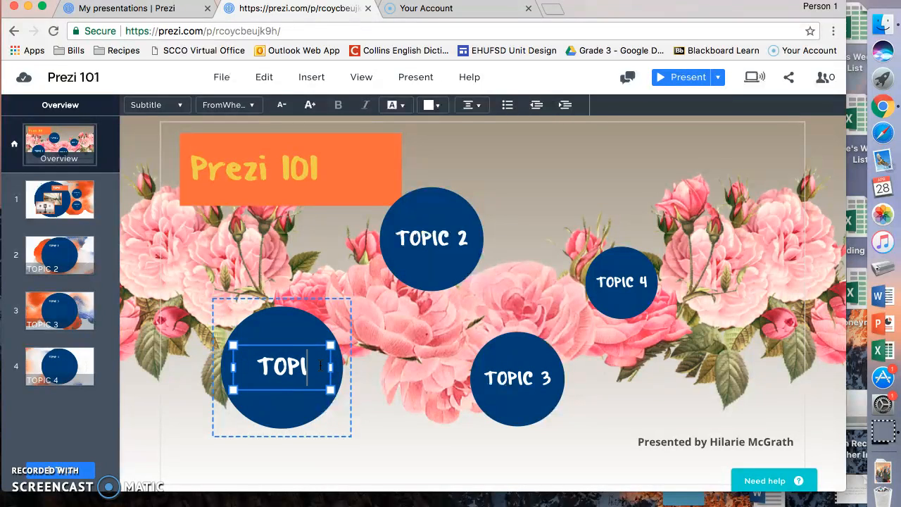
type("Slide 1")
left_click(411, 285)
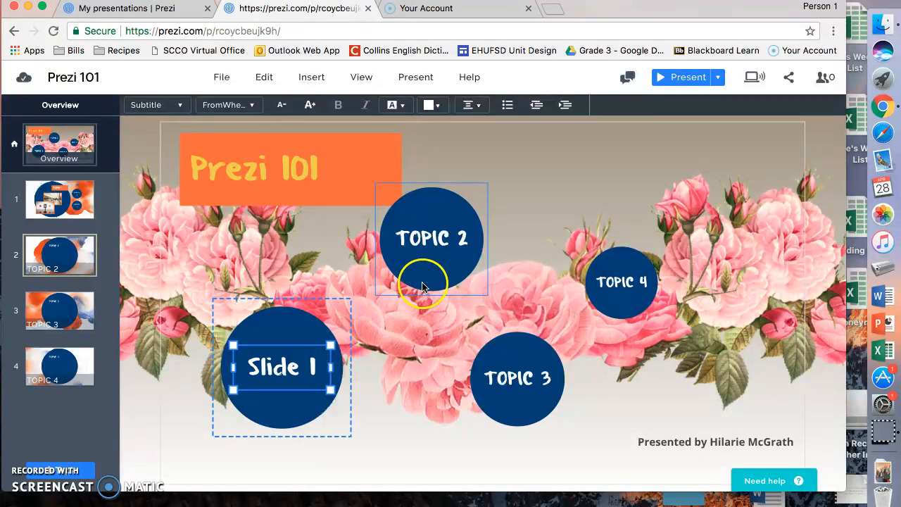
left_click(443, 188)
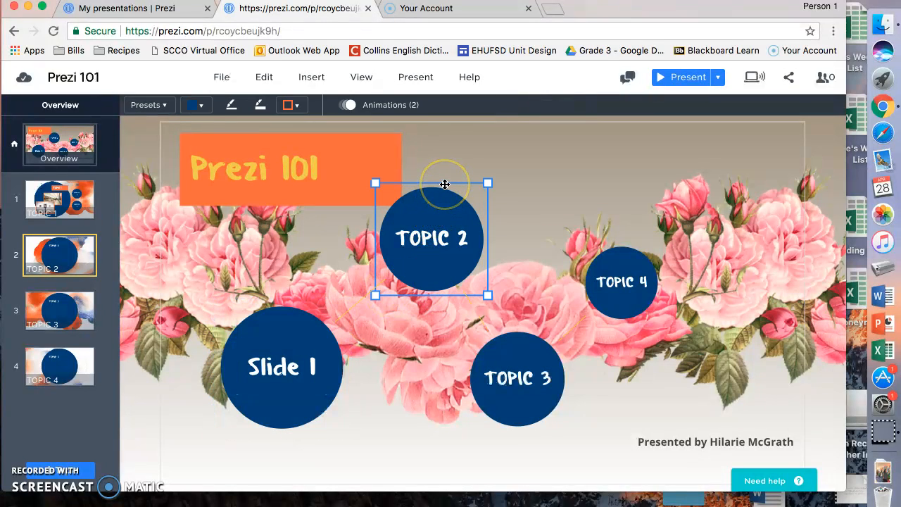
key("BackSpace")
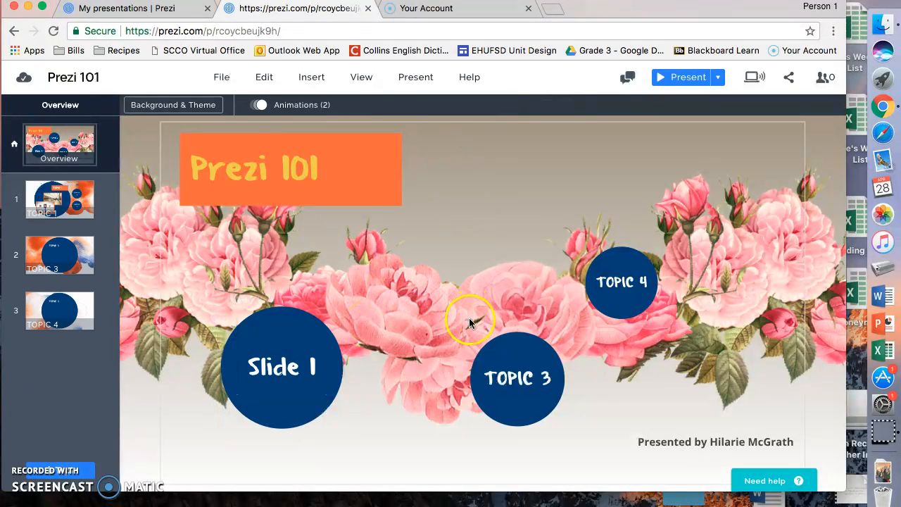
- Relabel the Topic 3 and Topic 4 circles as Slide 2 and Slide 3
left_click(513, 369)
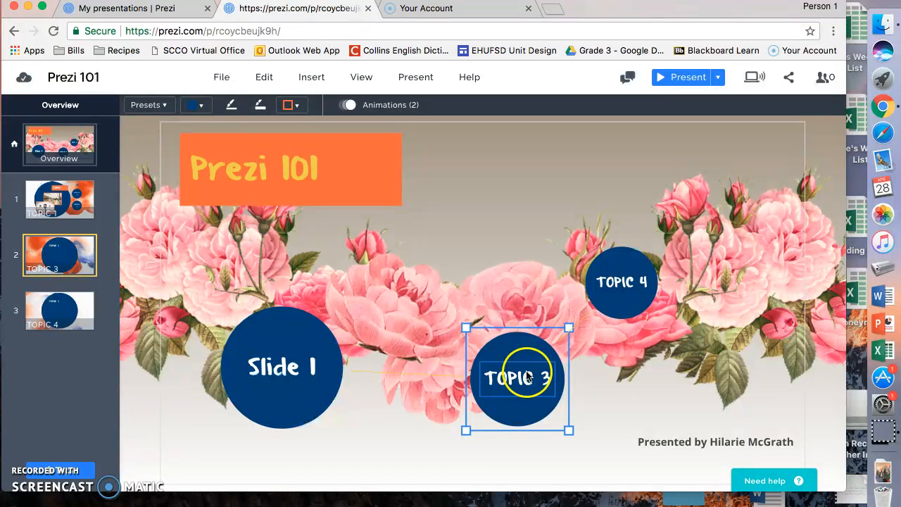
left_click(487, 377)
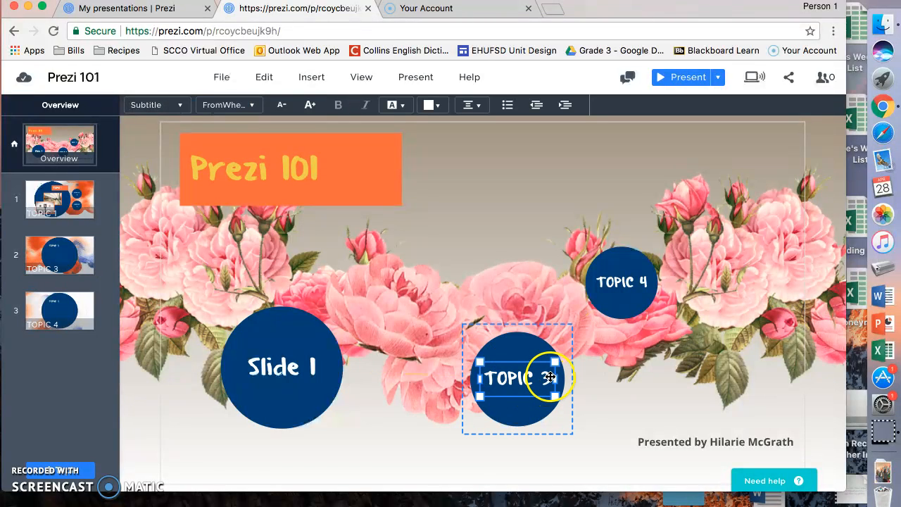
key("BackSpace")
key("BackSpace")
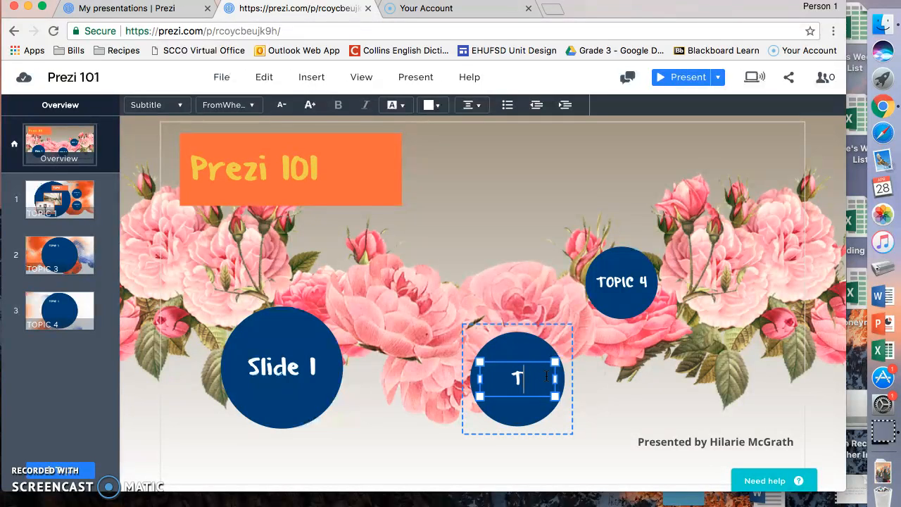
key("BackSpace")
type("2")
left_click(623, 283)
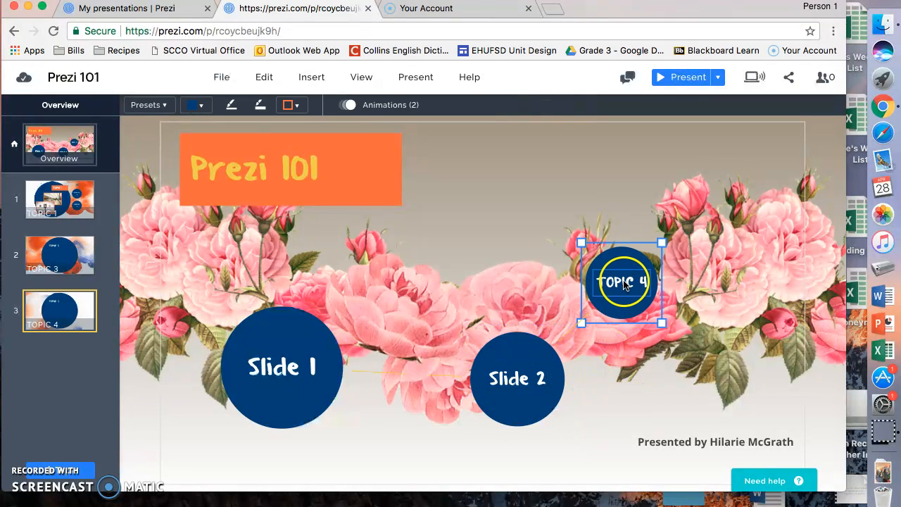
left_click(630, 282)
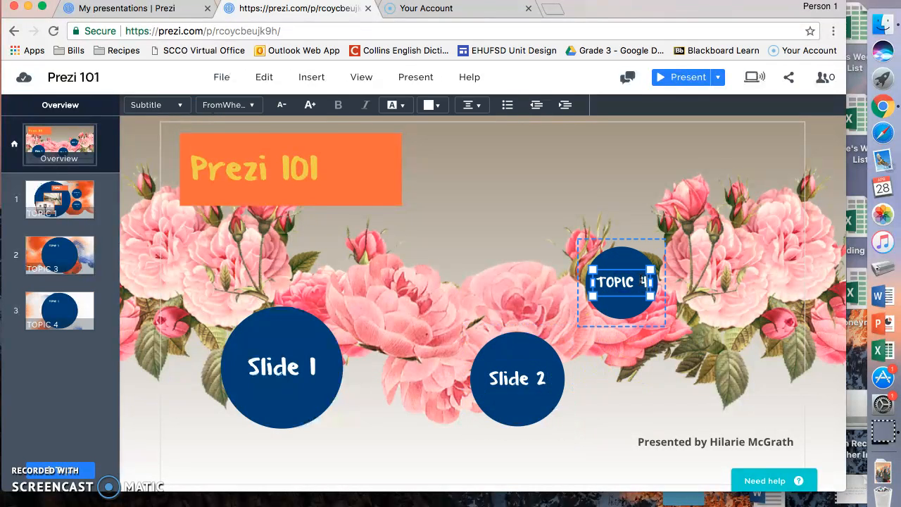
key("BackSpace")
key("BackSpace")
key("BackSpace")
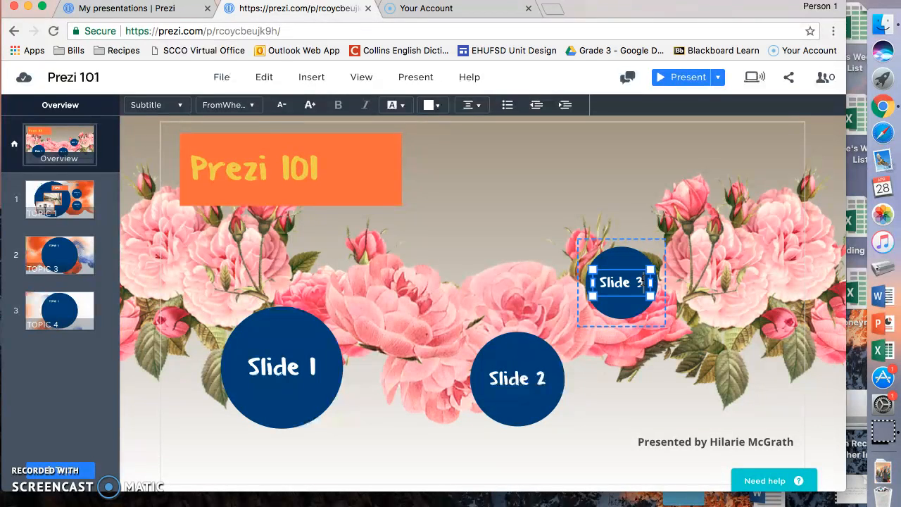
left_click(614, 380)
left_click(507, 348)
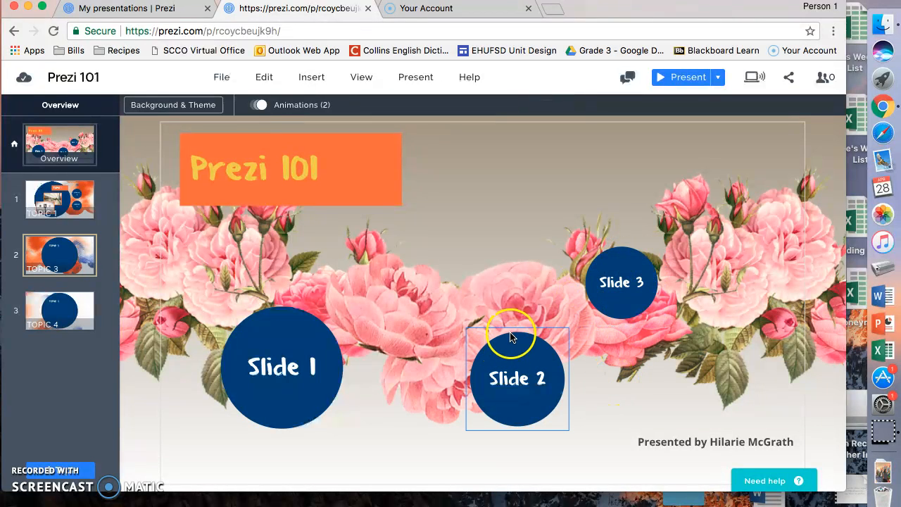
- Move the Slide 2 circle up to the top centre and Slide 3 down to the lower right
left_click_drag(510, 351, 476, 248)
left_click_drag(643, 310, 711, 398)
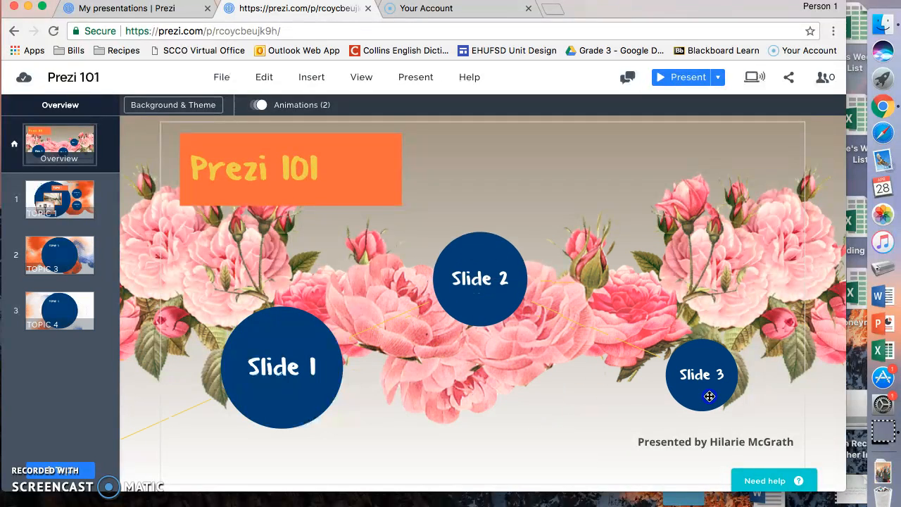
left_click(513, 302)
left_click_drag(513, 302, 557, 260)
- Shift the Slide 1 circle up and right toward the middle of the canvas
left_click(296, 342)
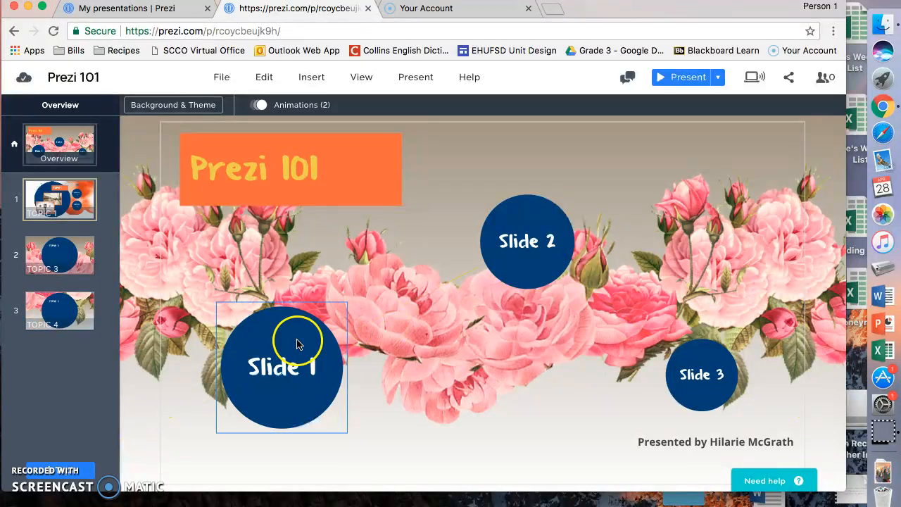
left_click_drag(287, 344, 347, 311)
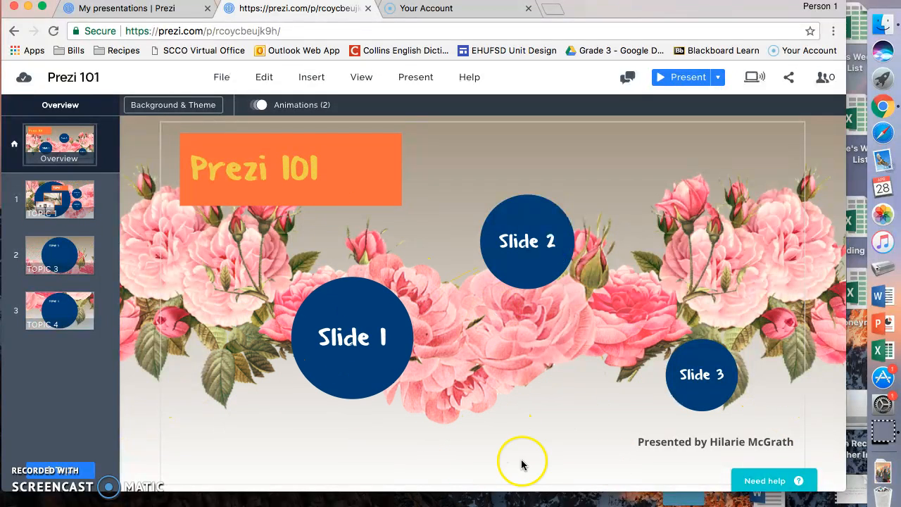
left_click(407, 79)
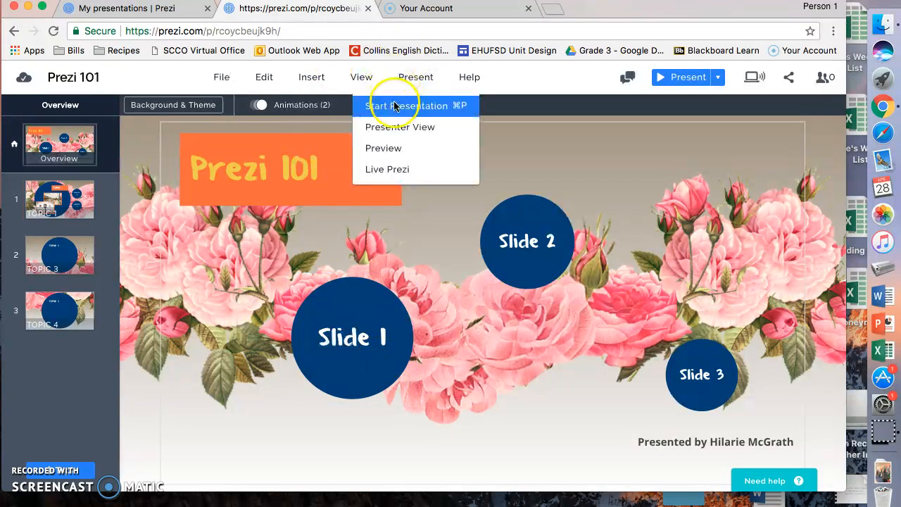
- Present full screen through the title, overview, Slide 1 and Subtopic 1, then back to Topic 1
left_click(394, 106)
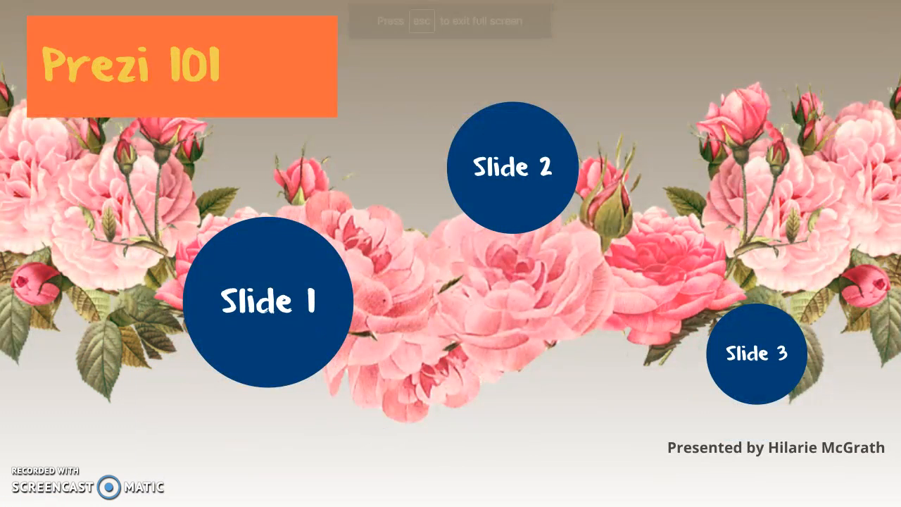
key("Right")
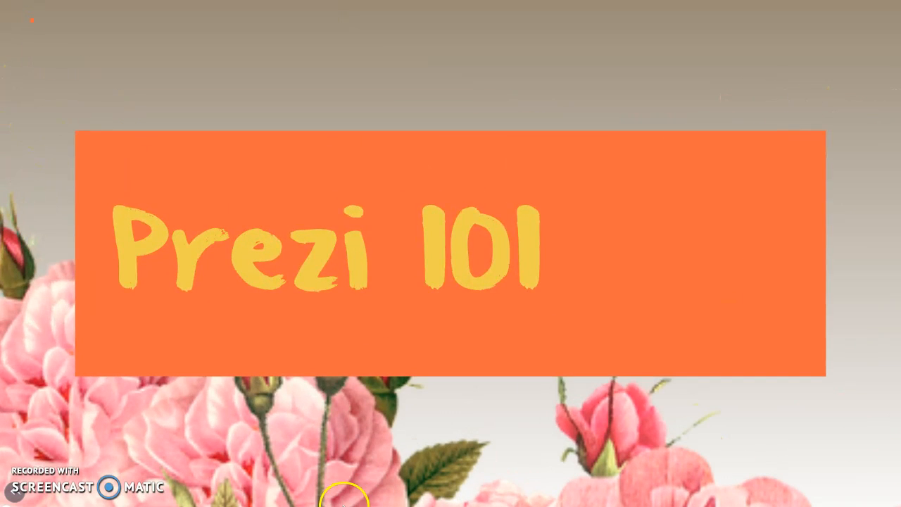
key("Right")
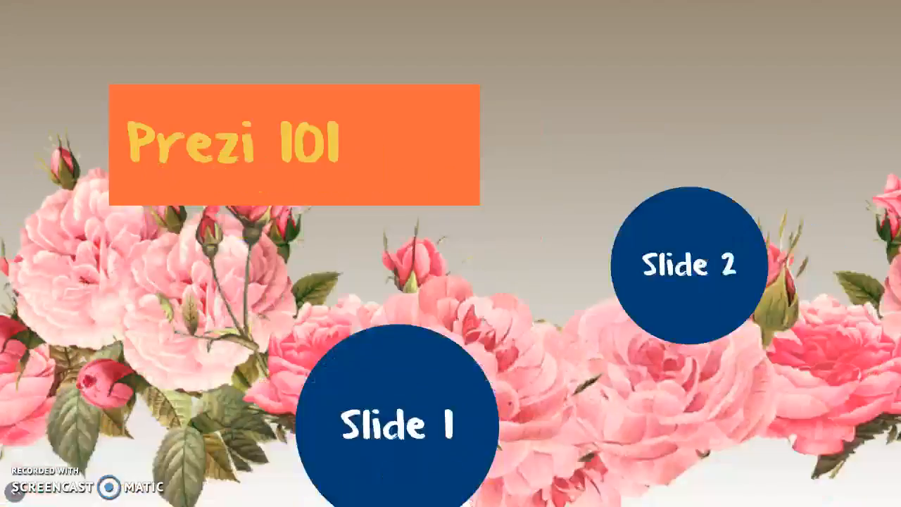
key("Right")
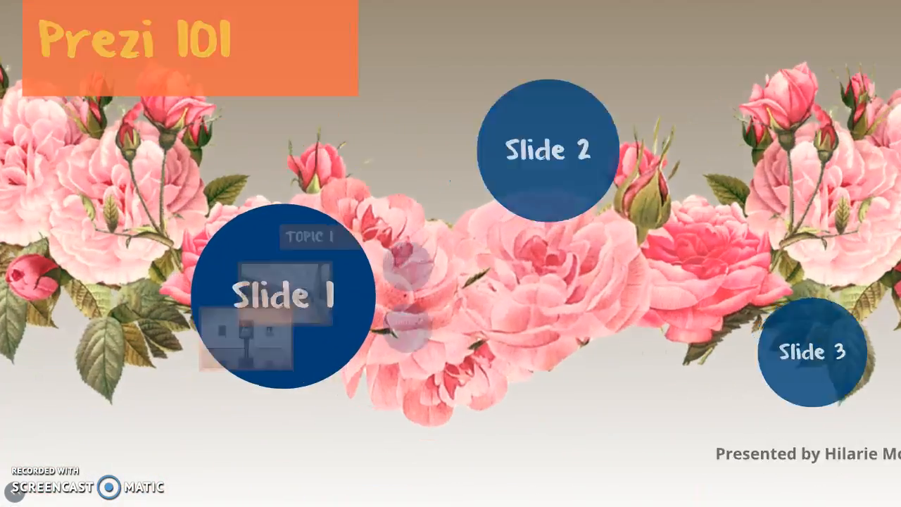
key("Right")
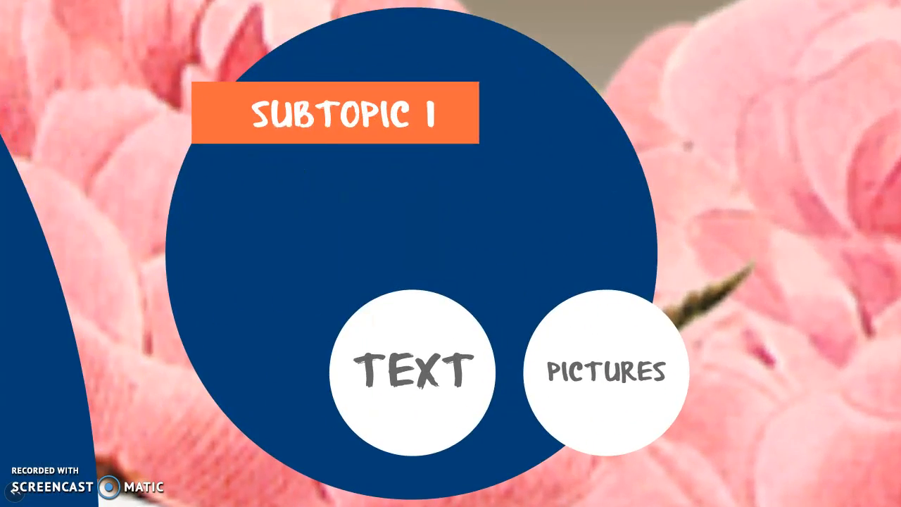
key("Left")
key("Left")
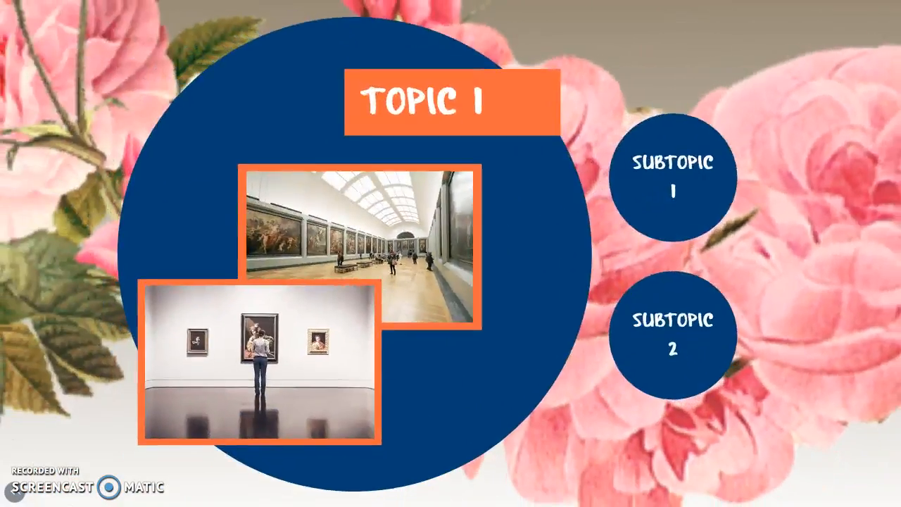